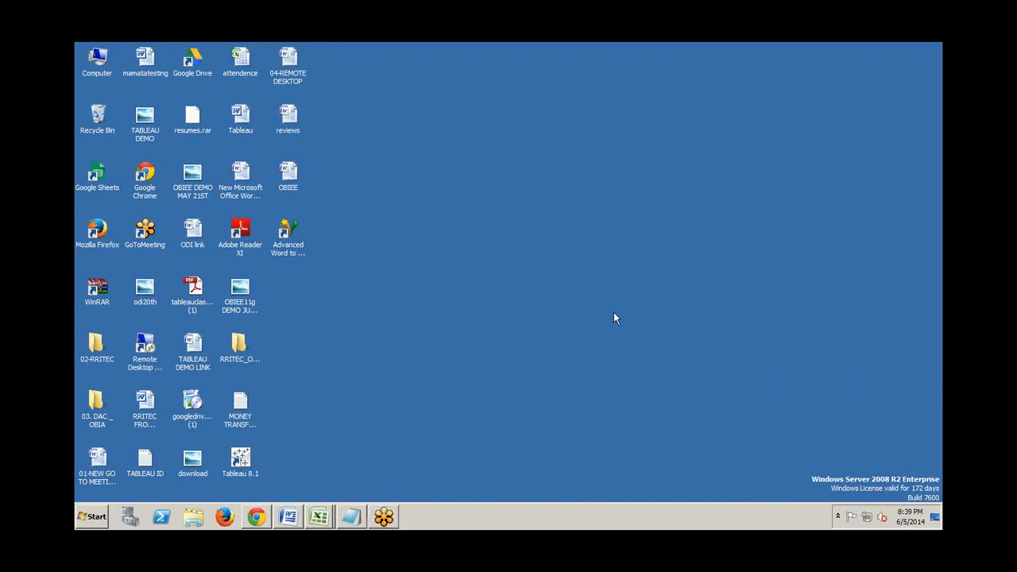
- Launch Tableau 8.1 from the desktop, continue the product trial and maximize the program window
{"action": "right_click", "coordinate": [437, 288]}
{"action": "left_click", "coordinate": [451, 318]}
{"action": "double_click", "coordinate": [243, 462]}
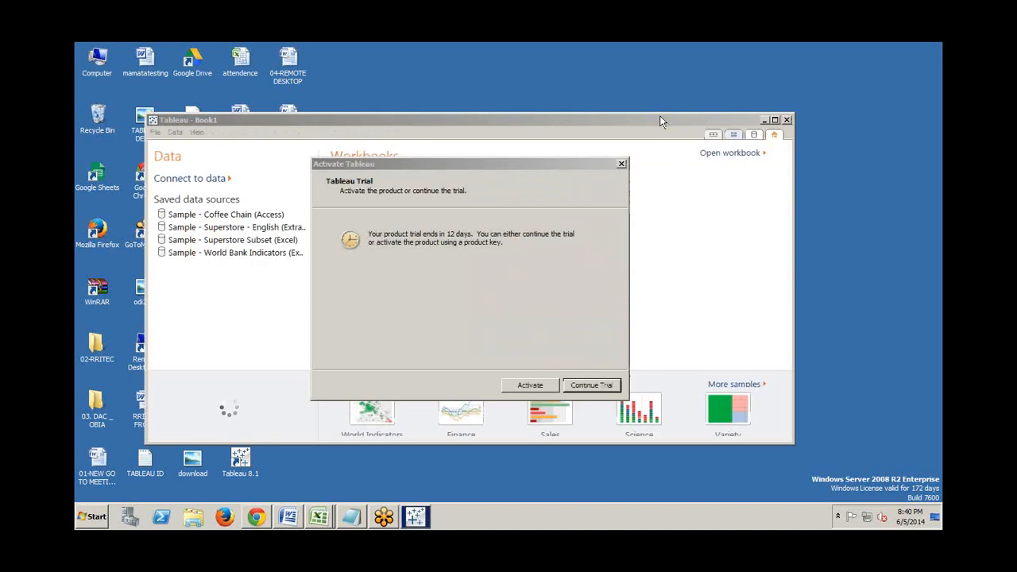
{"action": "left_click", "coordinate": [602, 389]}
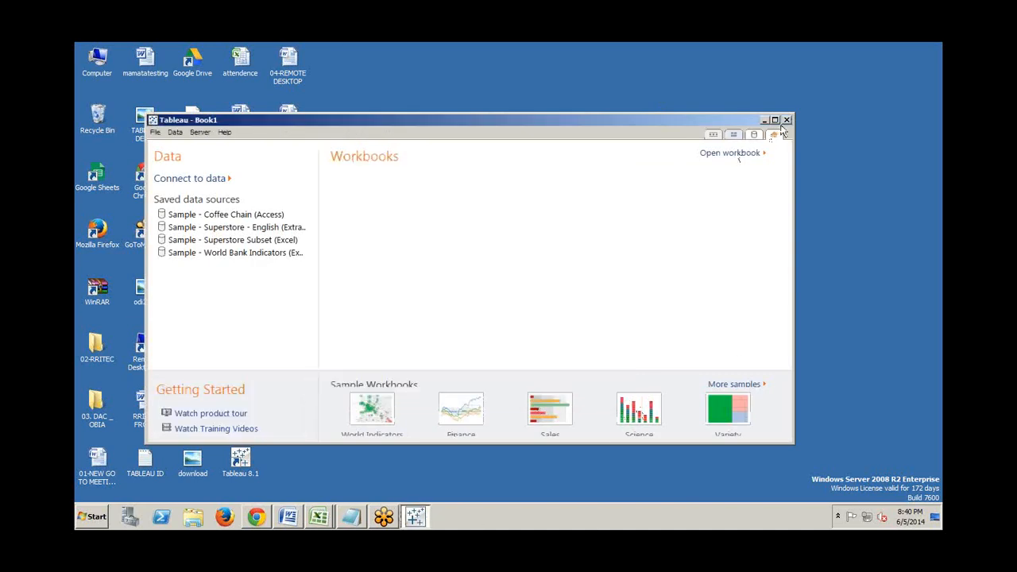
{"action": "left_click", "coordinate": [774, 121]}
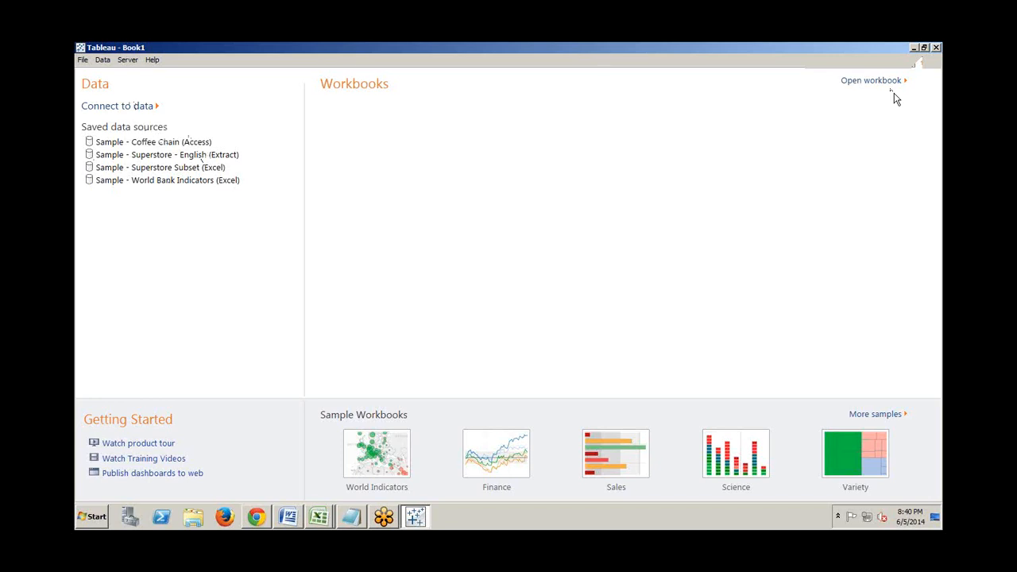
- Open the Connect to Data page from the start page to view the available file and server connections
{"action": "left_click", "coordinate": [119, 103]}
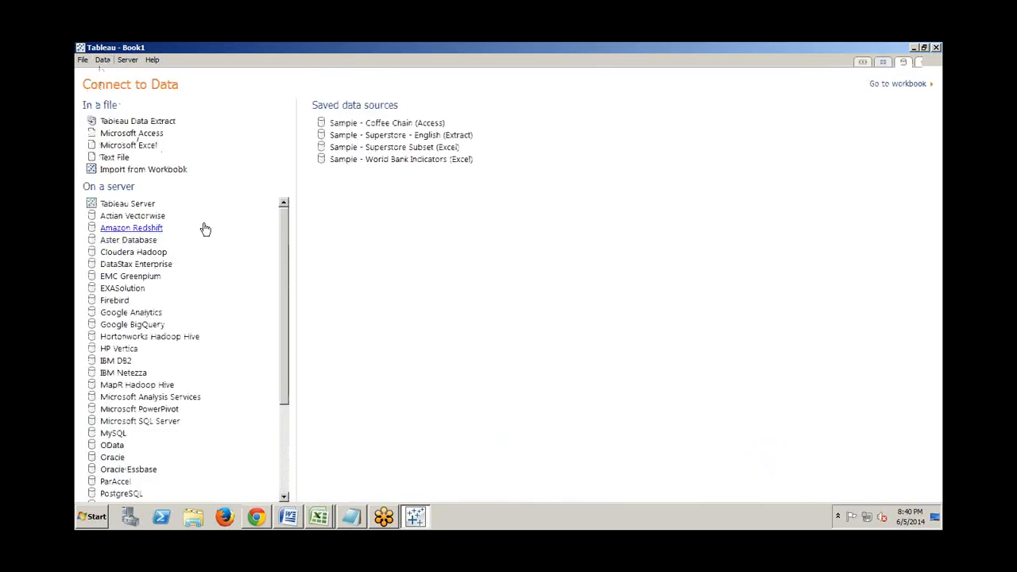
{"action": "left_click", "coordinate": [919, 64]}
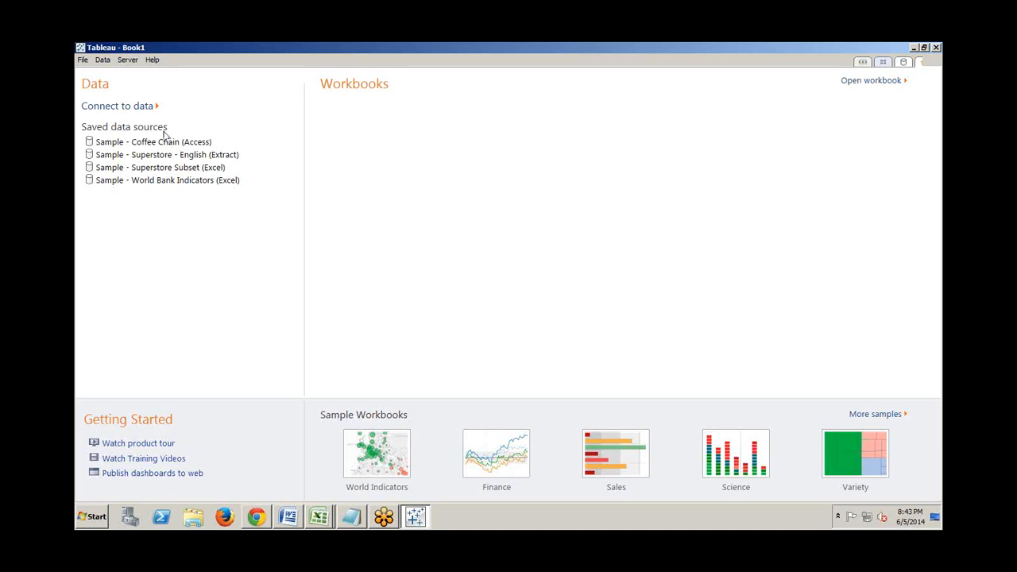
{"action": "left_click", "coordinate": [117, 110]}
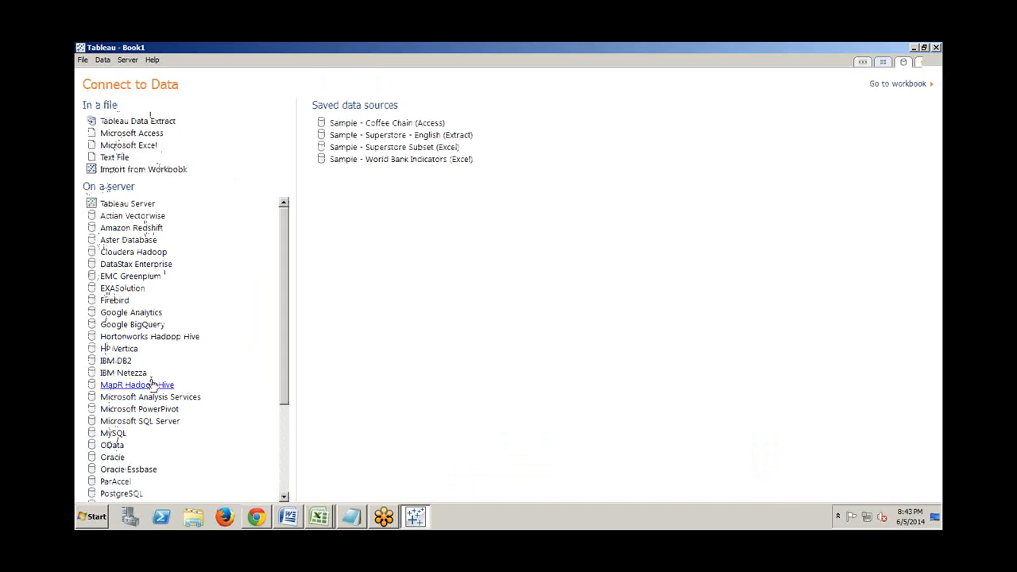
{"action": "left_click", "coordinate": [249, 521]}
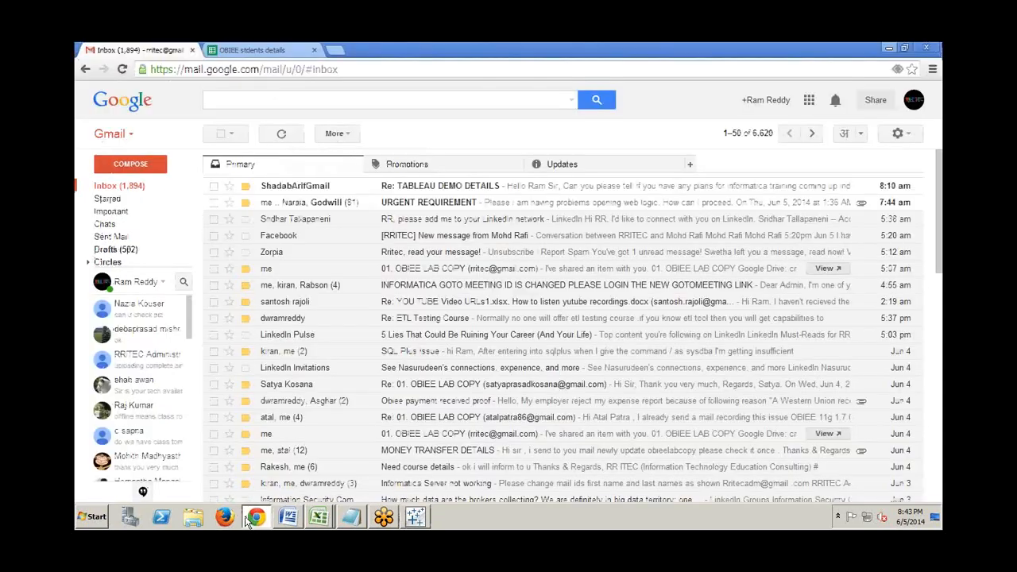
{"action": "left_click", "coordinate": [337, 50]}
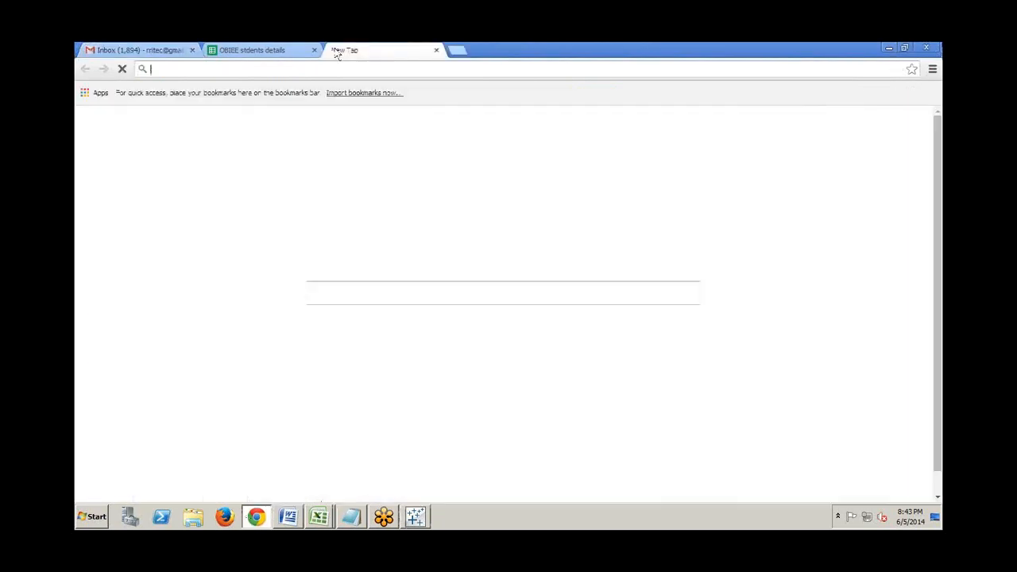
{"action": "type", "text": "www"}
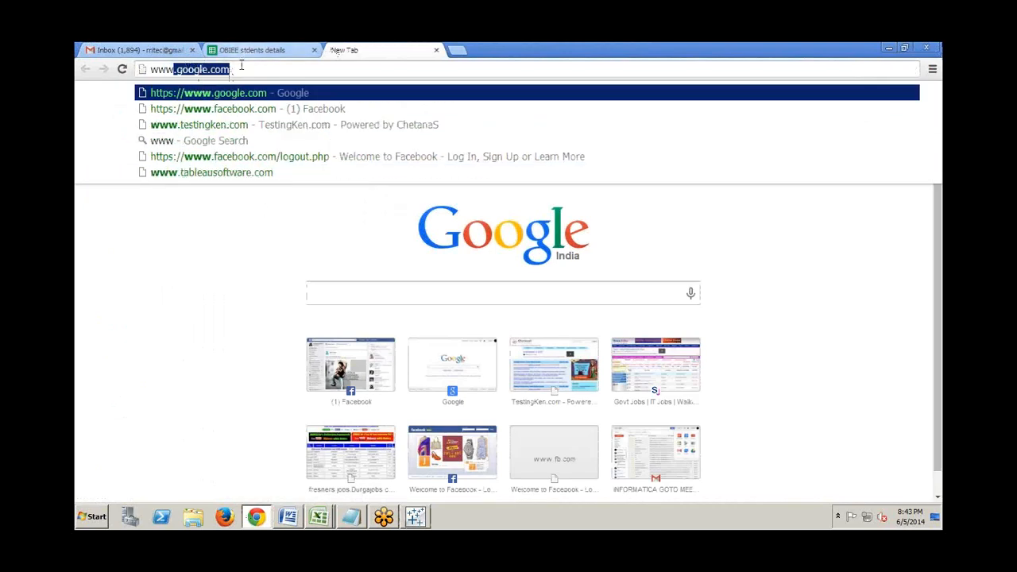
{"action": "type", "text": "."}
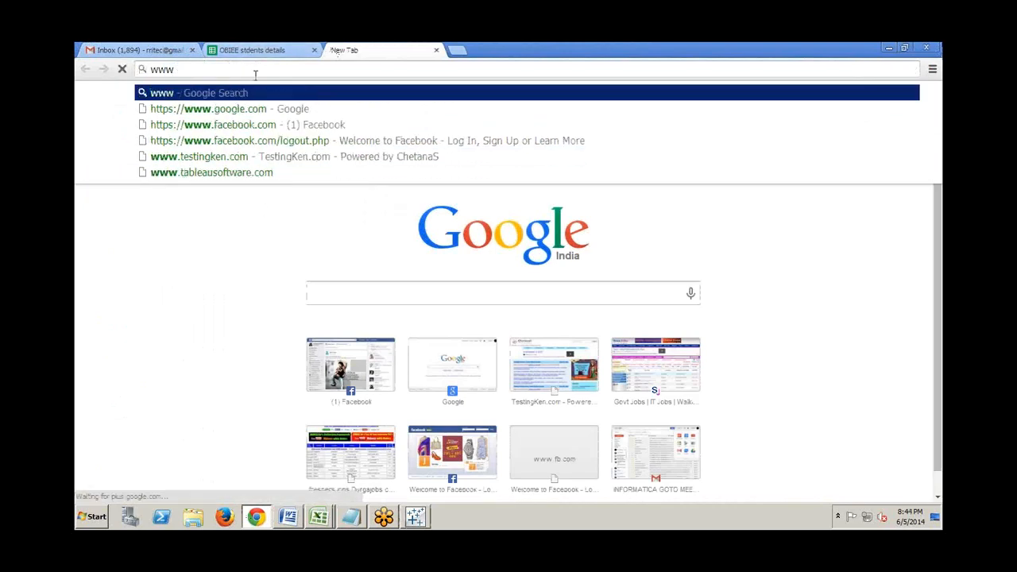
{"action": "type", "text": "ta"}
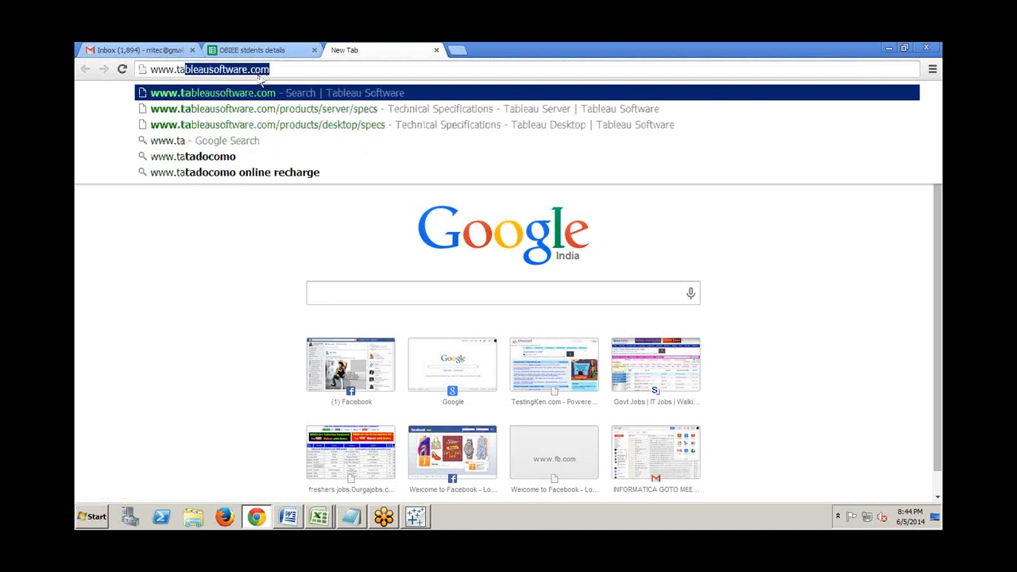
{"action": "key", "text": "Return"}
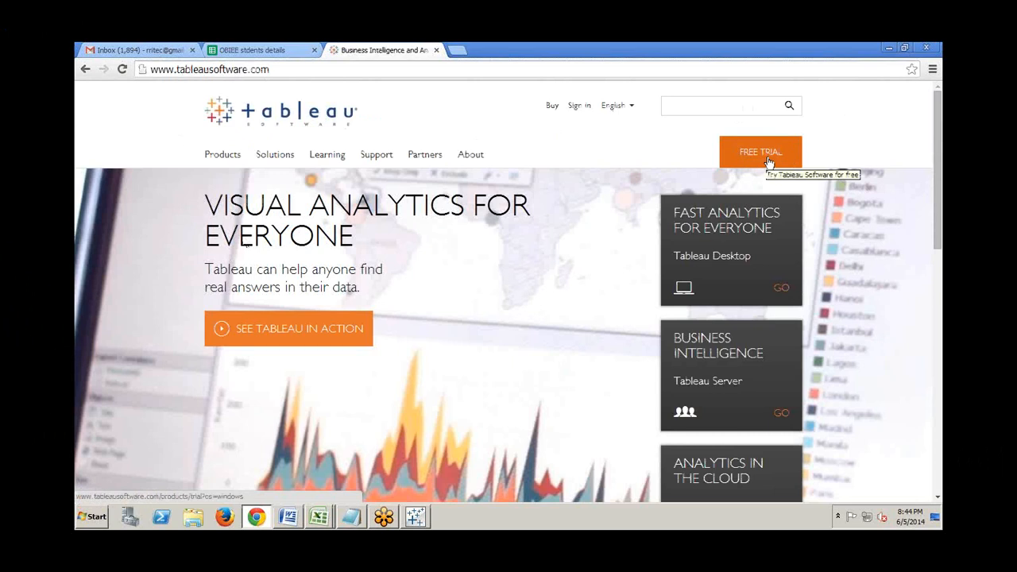
- Search the Tableau website for "drivers"
{"action": "type", "text": "drive"}
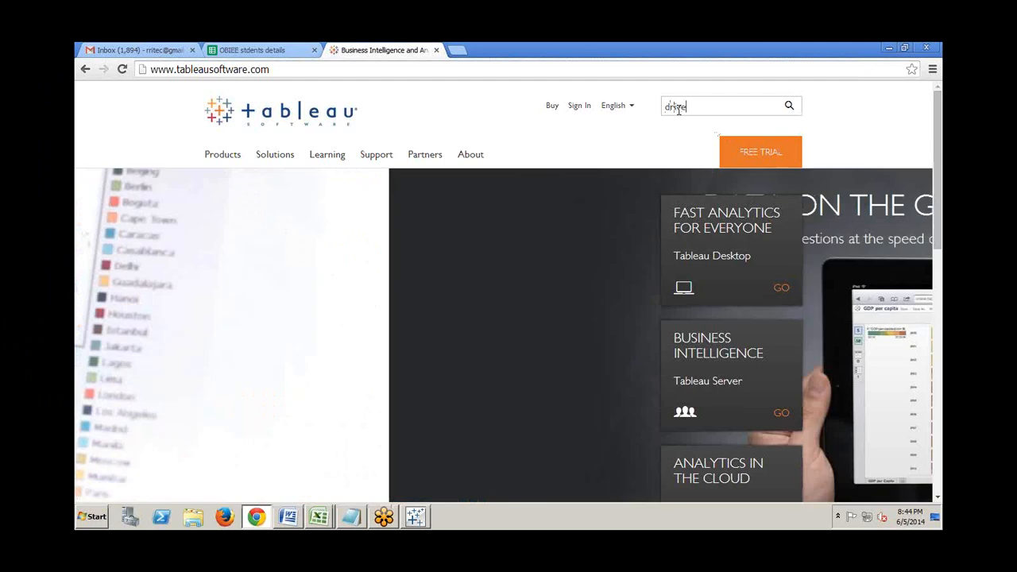
{"action": "type", "text": "rs"}
{"action": "key", "text": "Return"}
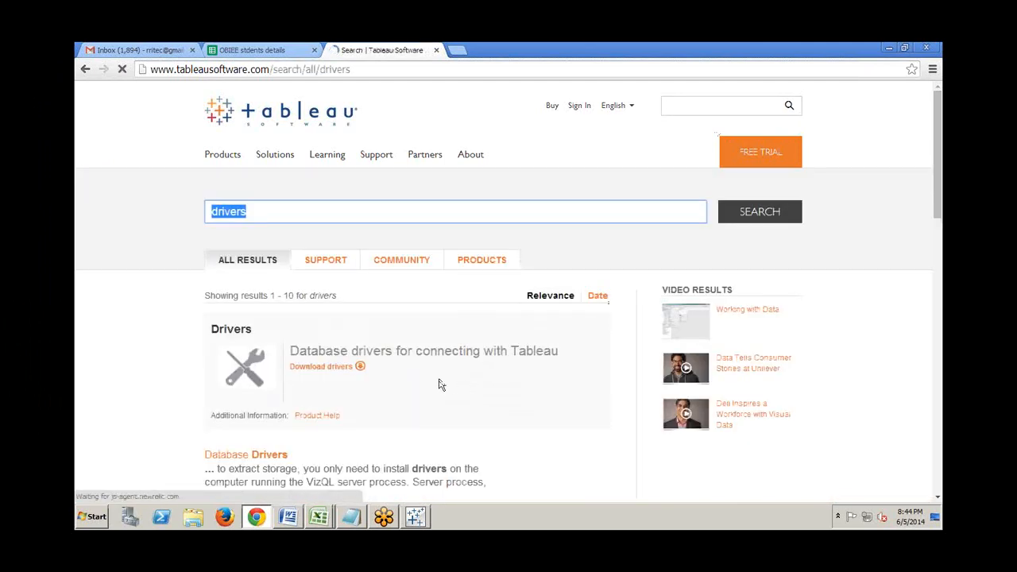
- Open the "Database Drivers" search result in a new browser tab and view it
{"action": "scroll", "coordinate": [428, 377], "scroll_direction": "down", "scroll_amount": 2}
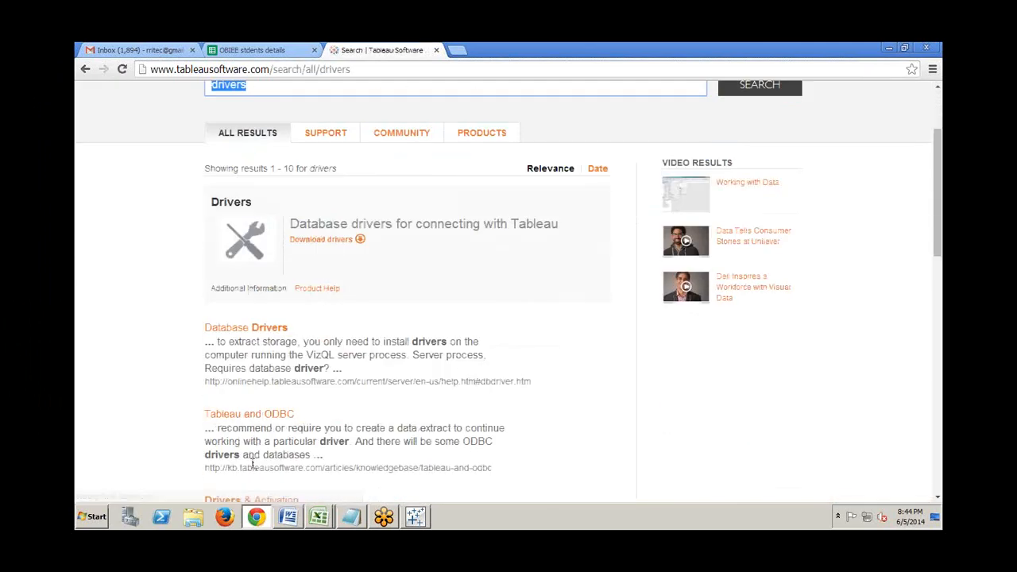
{"action": "right_click", "coordinate": [255, 334]}
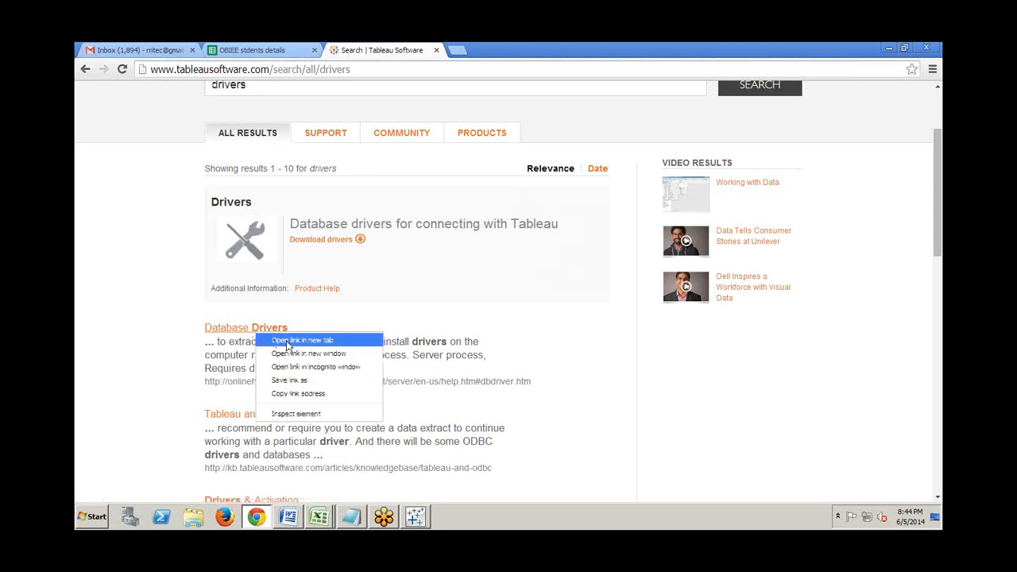
{"action": "left_click", "coordinate": [290, 341]}
{"action": "left_click", "coordinate": [487, 51]}
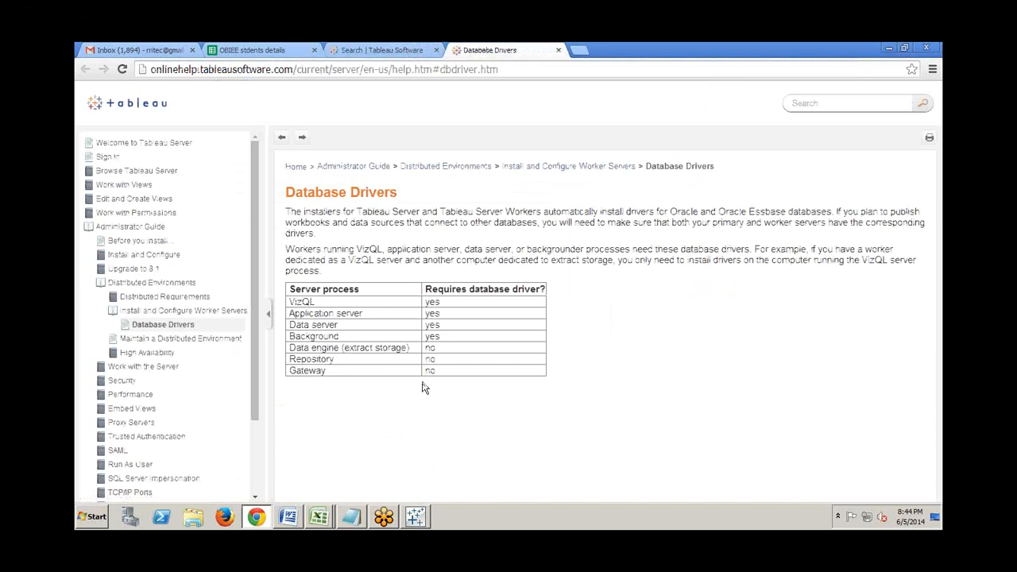
- Return to the search results and open the "Drivers & Activation" result in a new browser tab
{"action": "left_click", "coordinate": [372, 50]}
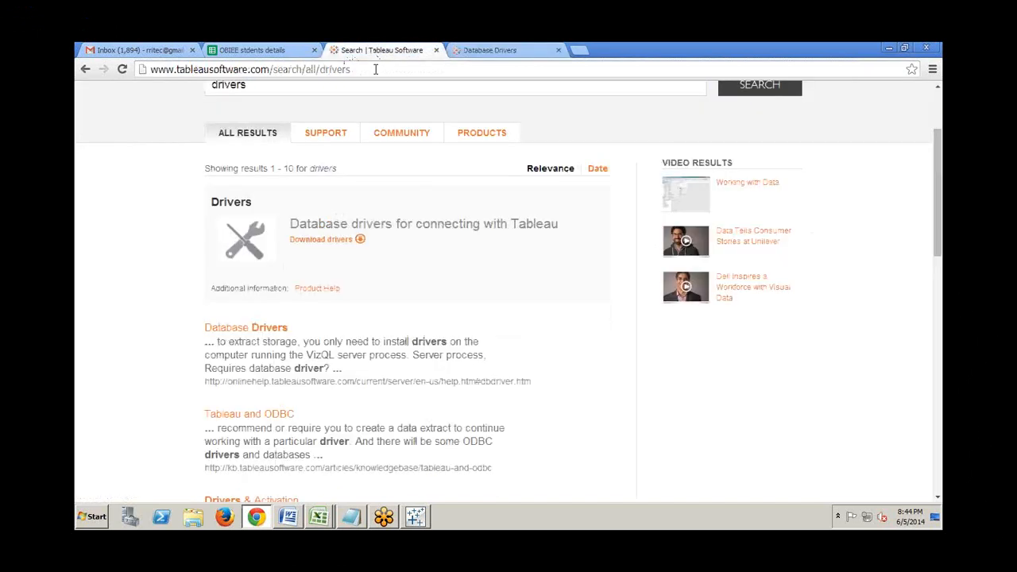
{"action": "scroll", "coordinate": [439, 374], "scroll_direction": "down", "scroll_amount": 4}
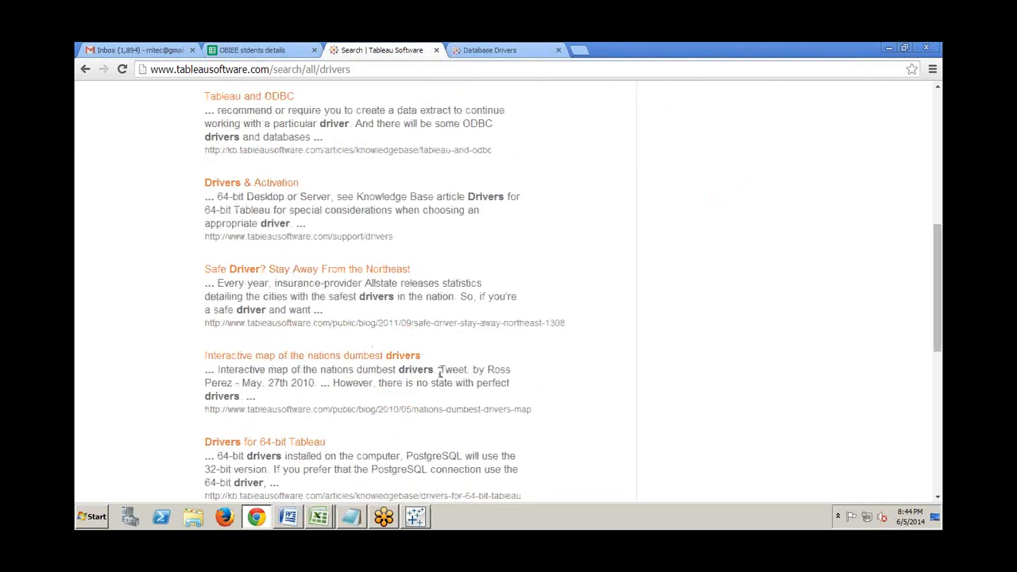
{"action": "right_click", "coordinate": [263, 188]}
{"action": "left_click", "coordinate": [288, 192]}
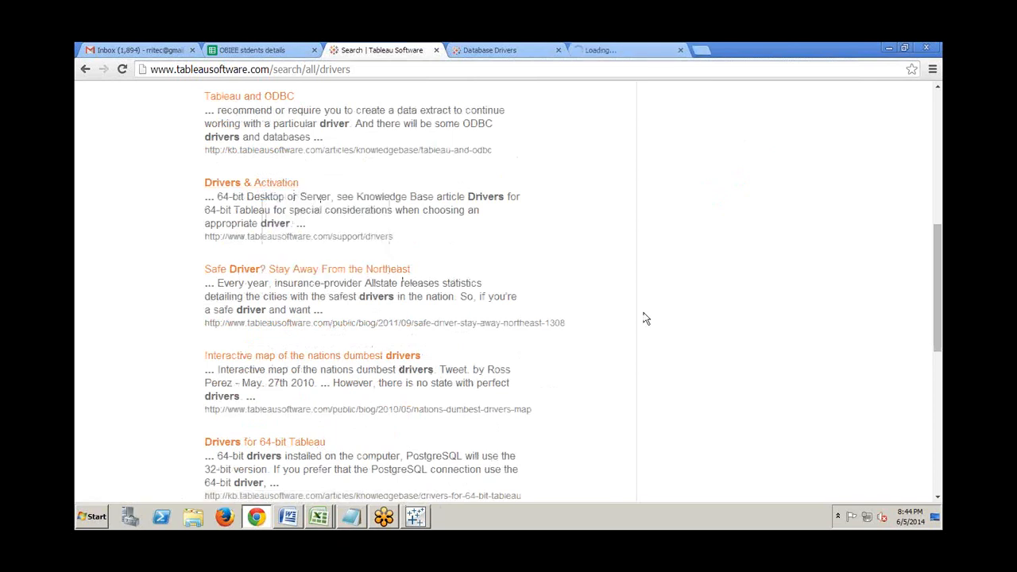
{"action": "left_click", "coordinate": [606, 52]}
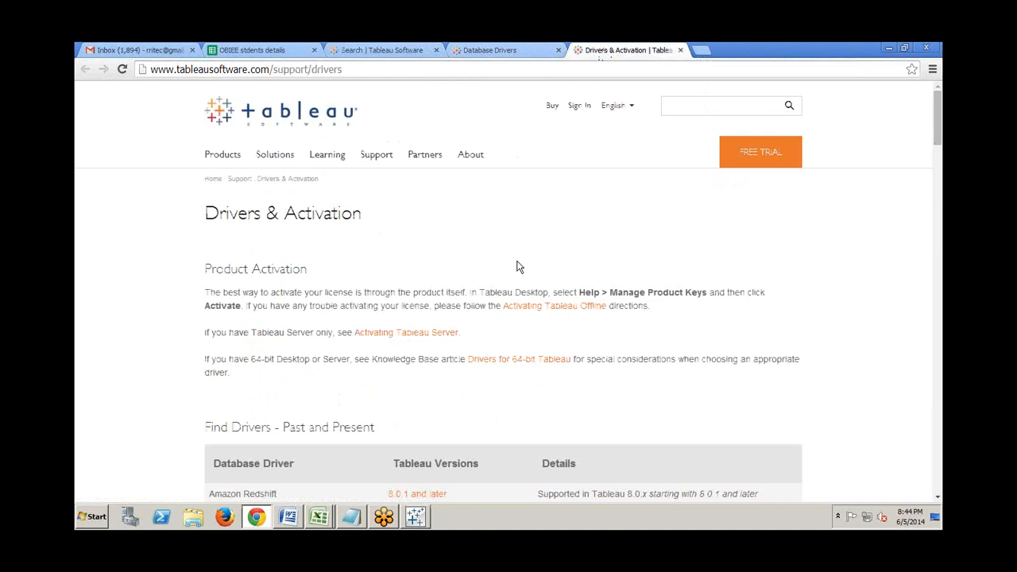
- Look through the Find Drivers table down to SAP HANA and highlight the note about 32-bit support in its details
{"action": "scroll", "coordinate": [435, 299], "scroll_direction": "down", "scroll_amount": 4}
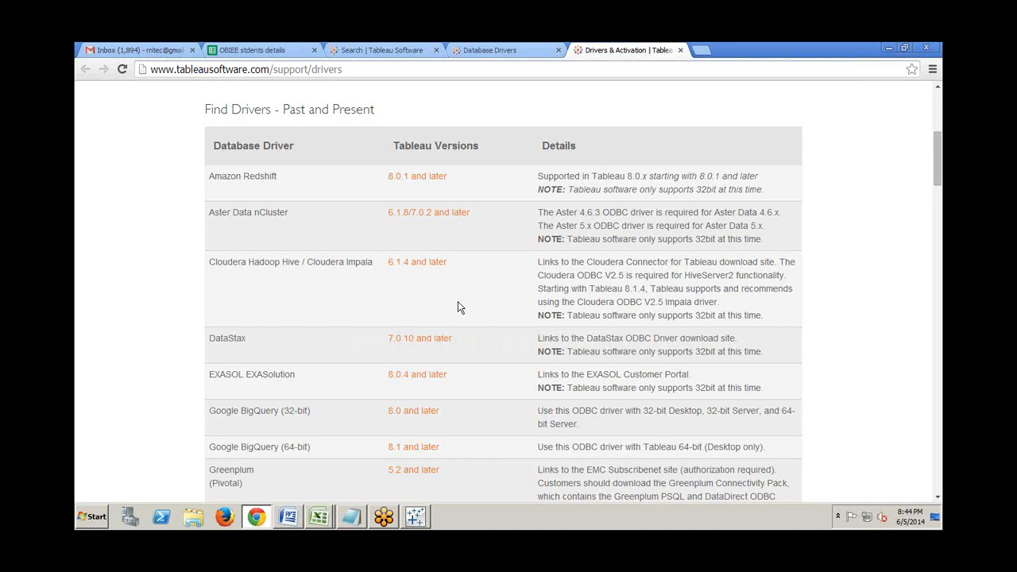
{"action": "scroll", "coordinate": [445, 350], "scroll_direction": "down", "scroll_amount": 5}
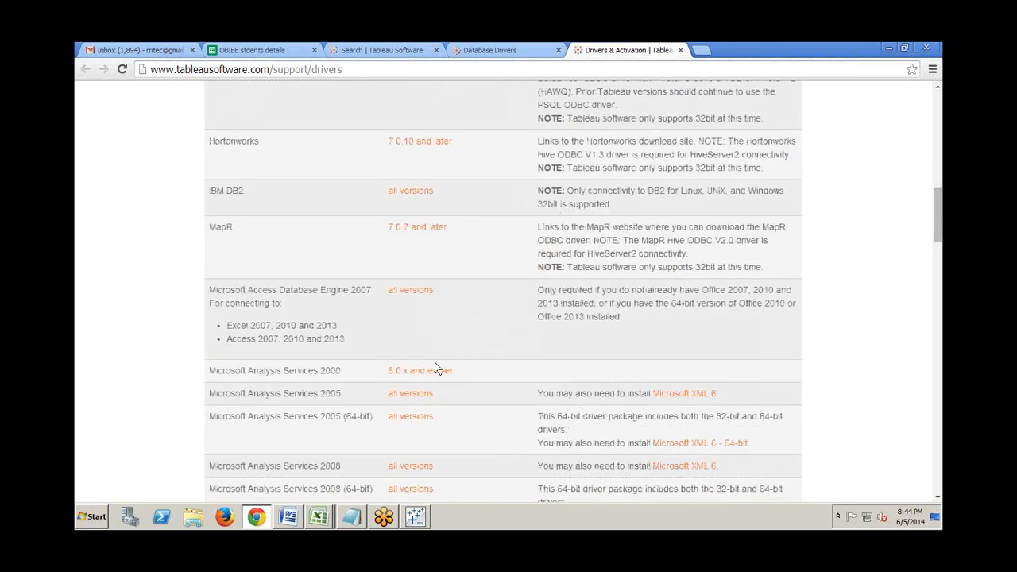
{"action": "scroll", "coordinate": [378, 347], "scroll_direction": "down", "scroll_amount": 1}
{"action": "scroll", "coordinate": [377, 347], "scroll_direction": "down", "scroll_amount": 12}
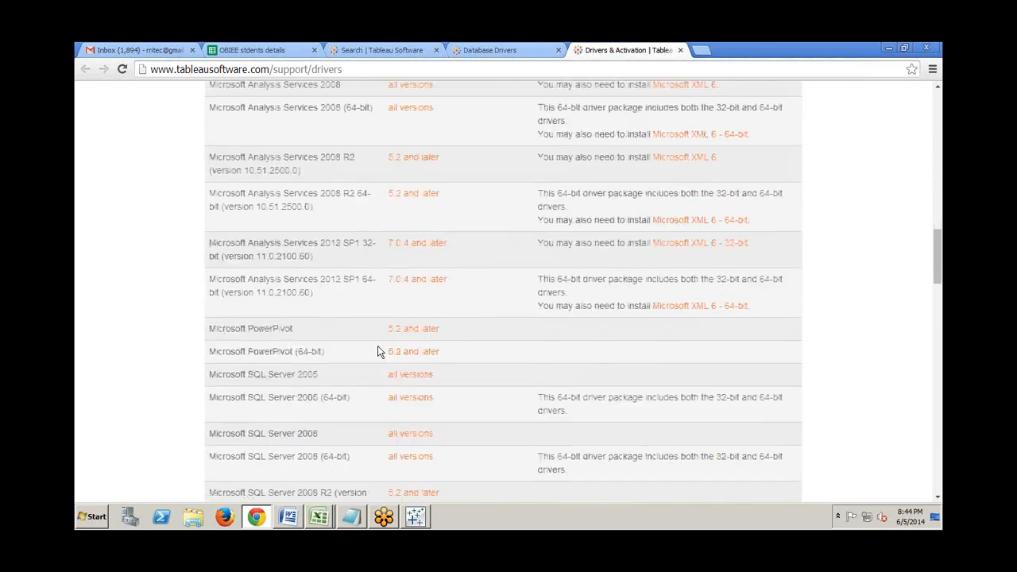
{"action": "scroll", "coordinate": [378, 349], "scroll_direction": "down", "scroll_amount": 3}
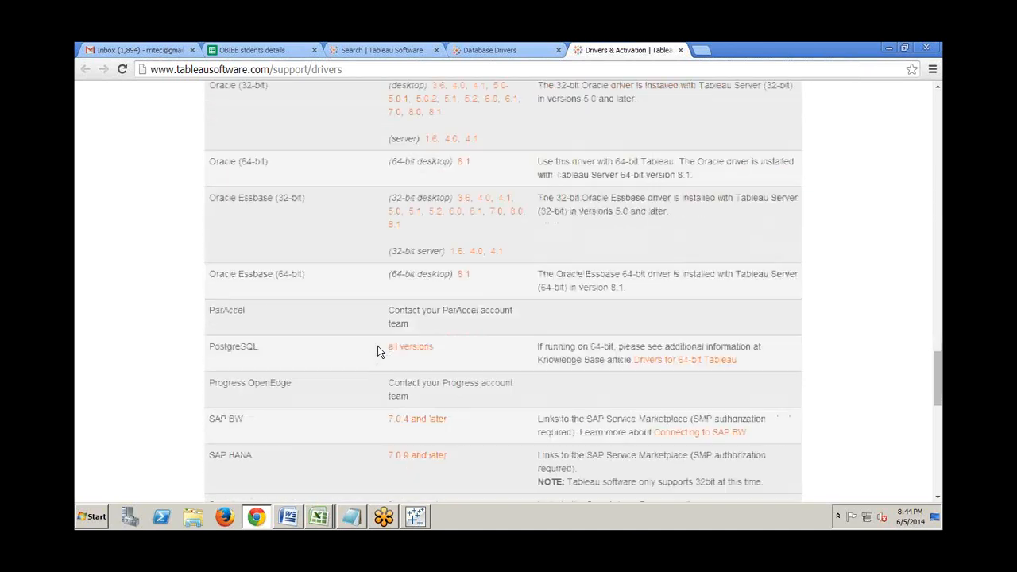
{"action": "scroll", "coordinate": [377, 347], "scroll_direction": "down", "scroll_amount": 3}
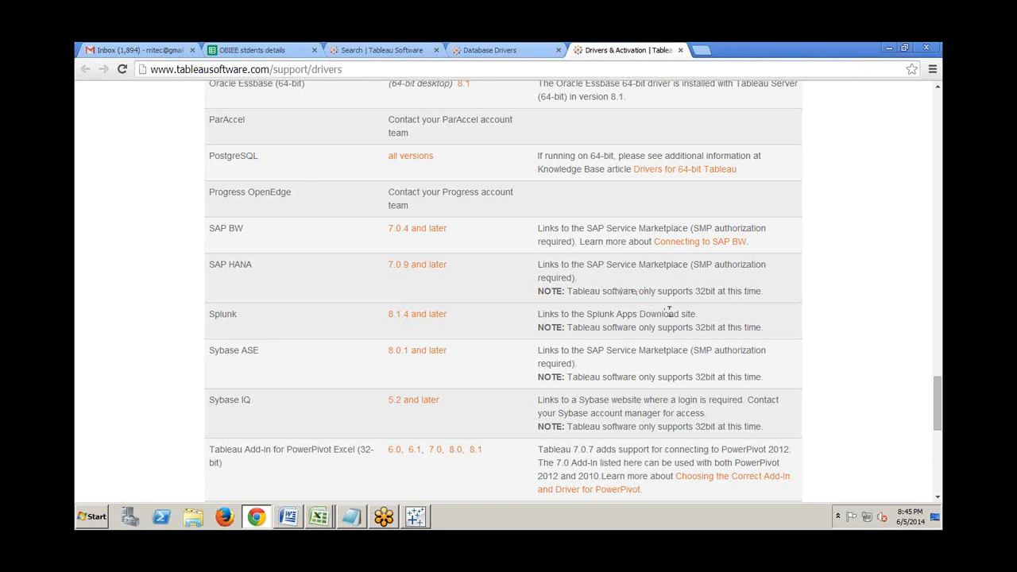
{"action": "left_click_drag", "start_coordinate": [762, 291], "coordinate": [637, 277]}
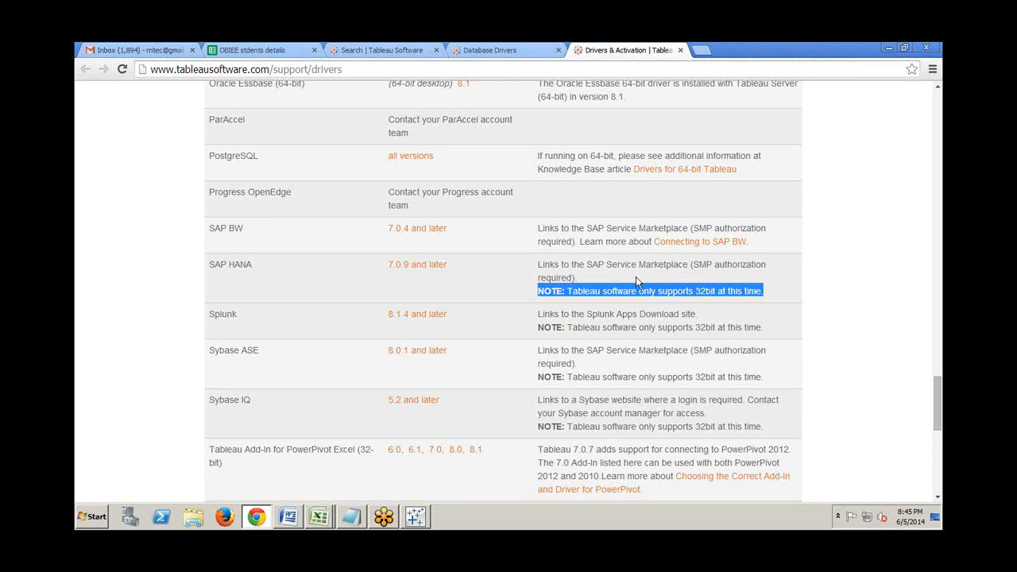
- Review the table's Microsoft, MySQL, Oracle and SAP driver entries and return to the beginning of the Find Drivers table
{"action": "scroll", "coordinate": [509, 369], "scroll_direction": "down", "scroll_amount": 2}
{"action": "scroll", "coordinate": [501, 373], "scroll_direction": "up", "scroll_amount": 4}
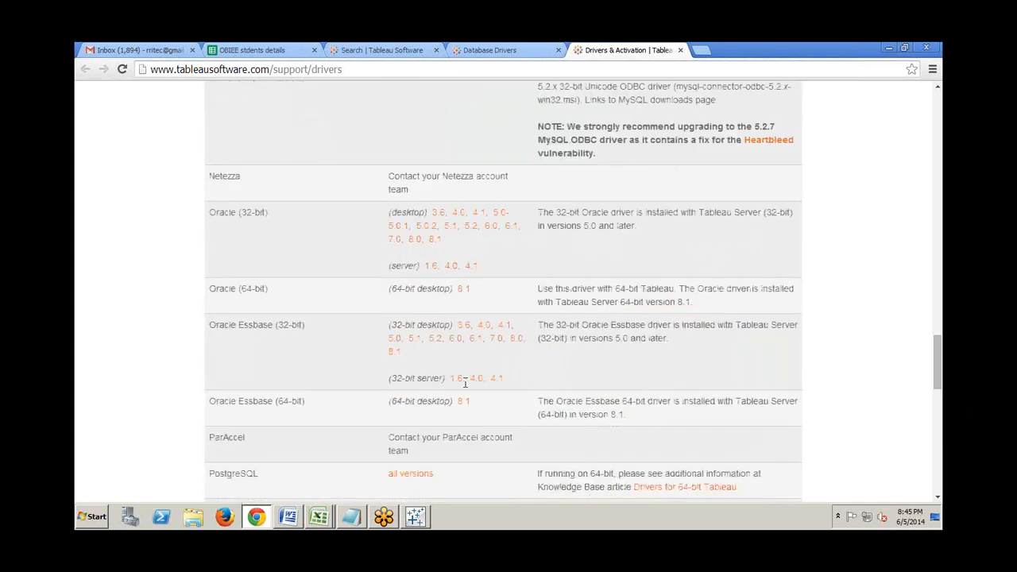
{"action": "scroll", "coordinate": [465, 384], "scroll_direction": "up", "scroll_amount": 8}
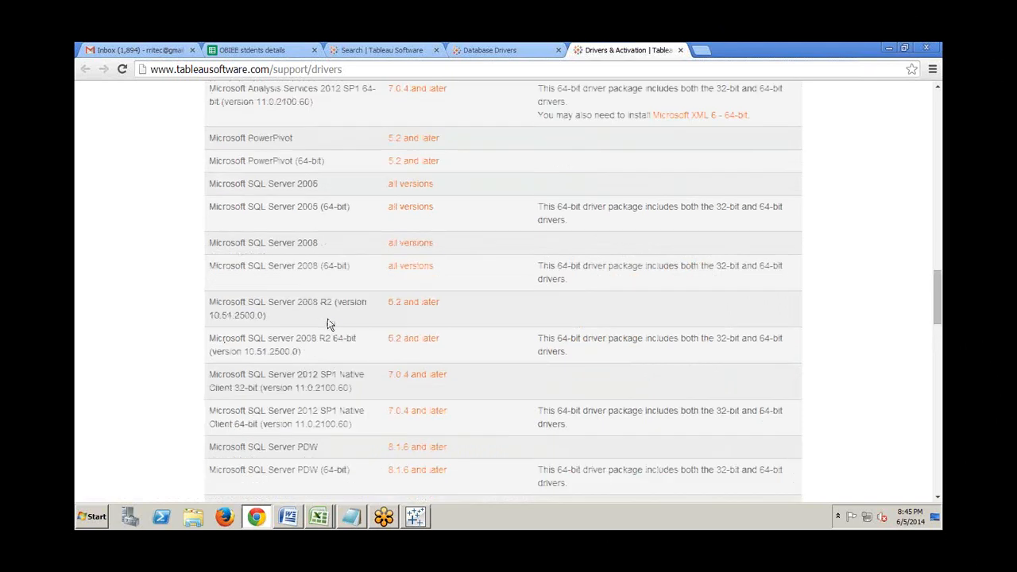
{"action": "scroll", "coordinate": [327, 320], "scroll_direction": "up", "scroll_amount": 6}
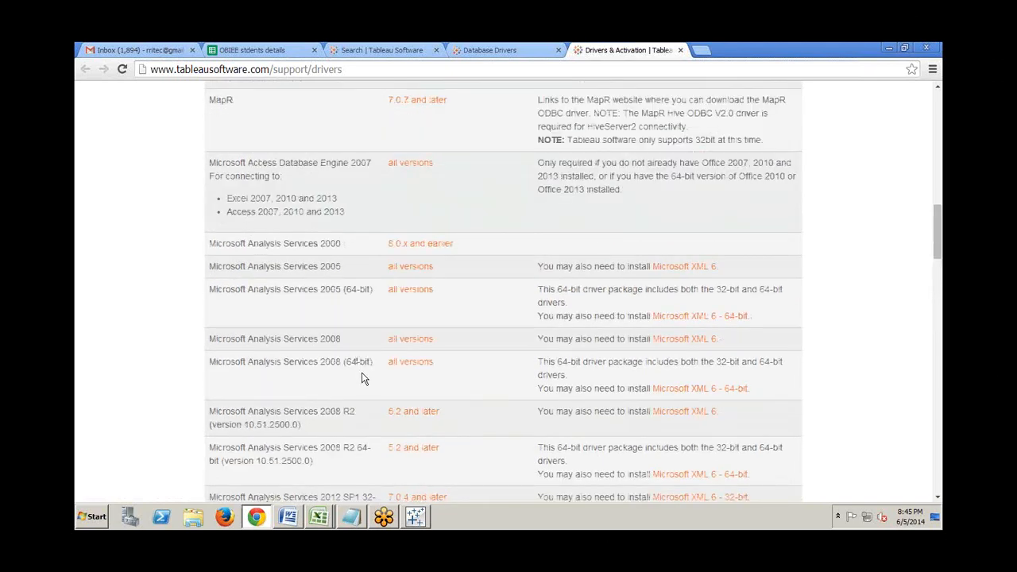
{"action": "scroll", "coordinate": [357, 374], "scroll_direction": "down", "scroll_amount": 10}
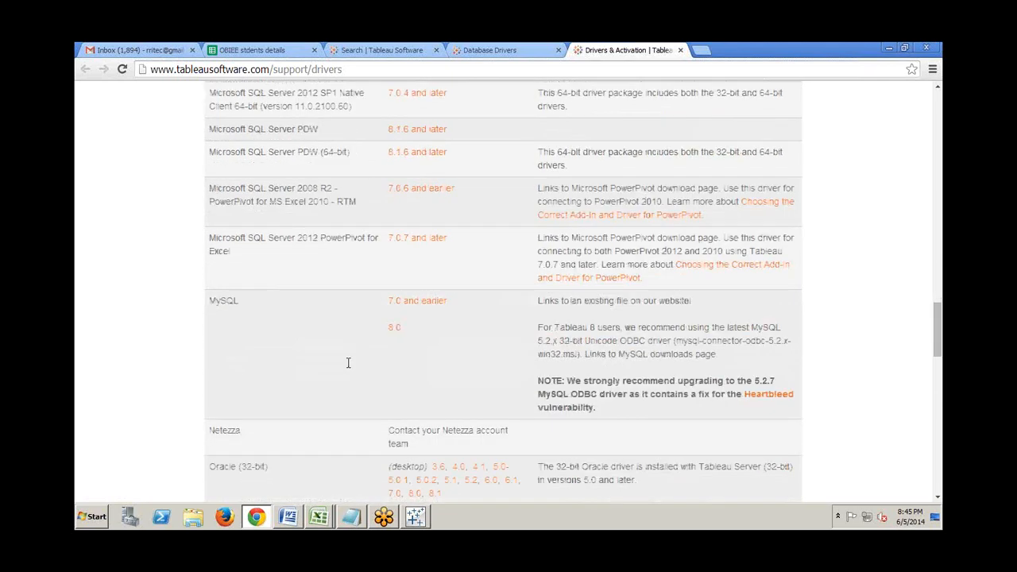
{"action": "scroll", "coordinate": [345, 365], "scroll_direction": "down", "scroll_amount": 3}
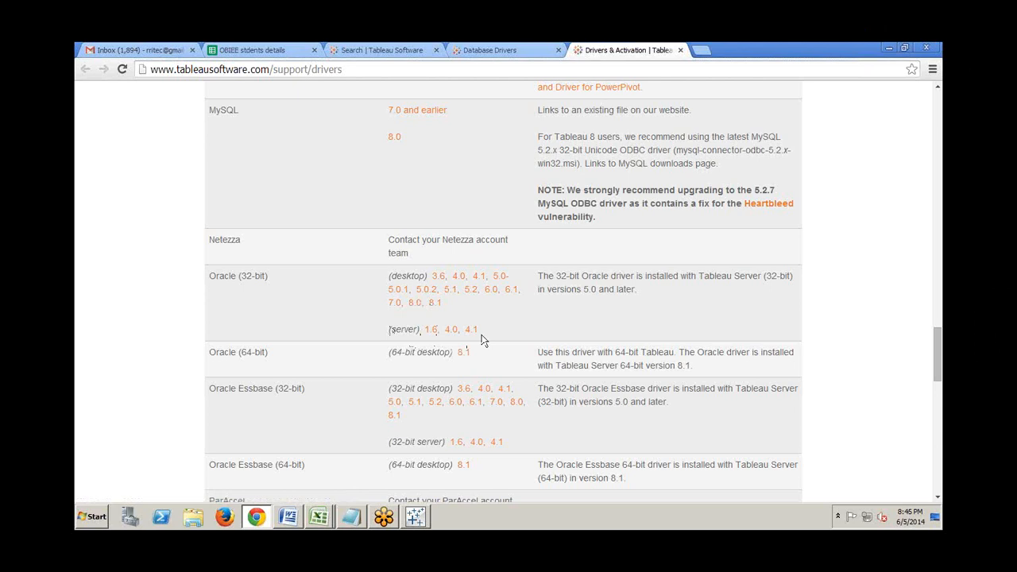
{"action": "scroll", "coordinate": [489, 340], "scroll_direction": "down", "scroll_amount": 4}
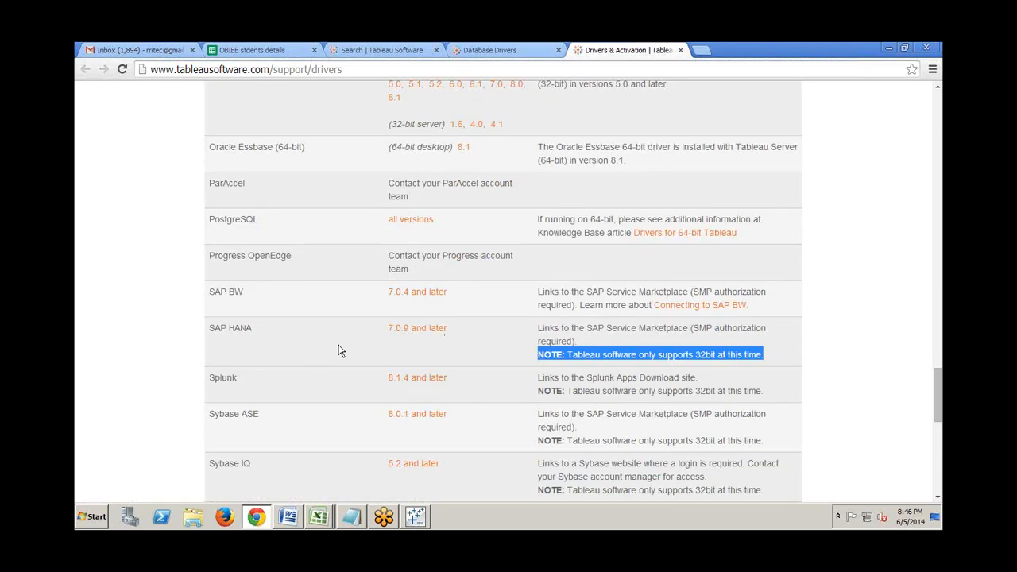
{"action": "scroll", "coordinate": [342, 358], "scroll_direction": "up", "scroll_amount": 15}
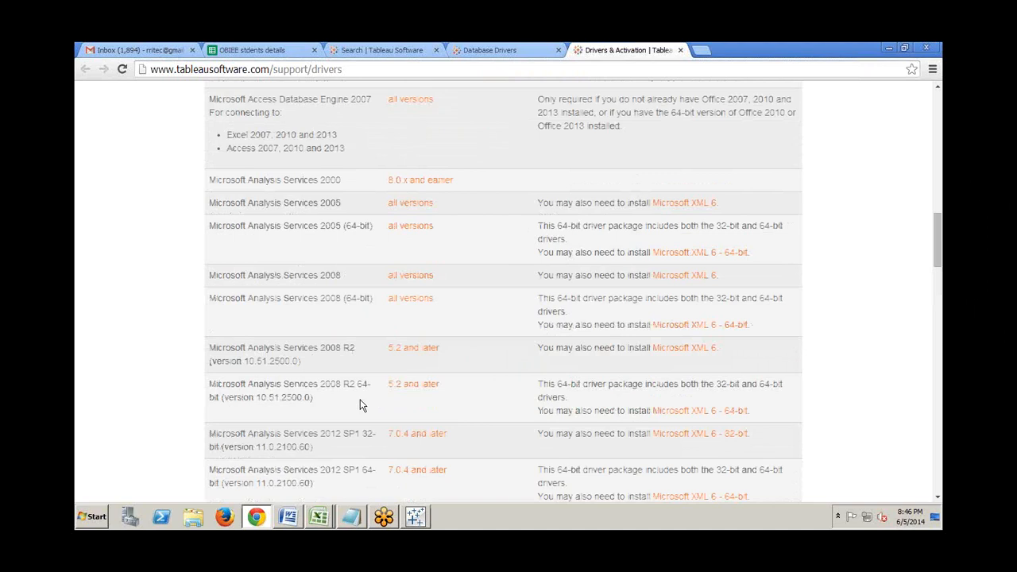
{"action": "scroll", "coordinate": [359, 408], "scroll_direction": "up", "scroll_amount": 5}
{"action": "scroll", "coordinate": [374, 421], "scroll_direction": "down", "scroll_amount": 4}
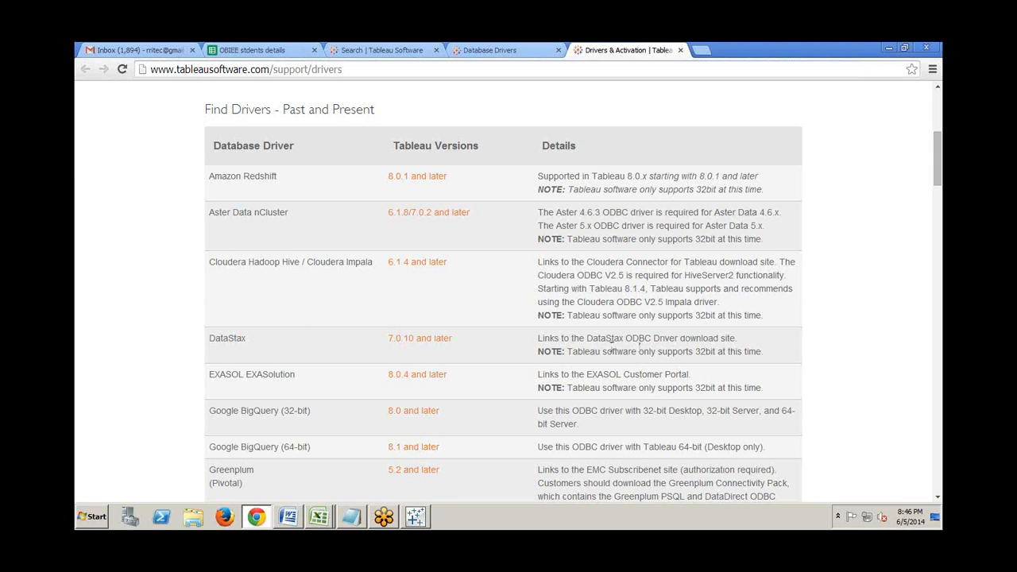
- Review the rest of the Find Drivers table through its Teradata and Vertica entries, and switch back to Tableau
{"action": "scroll", "coordinate": [569, 351], "scroll_direction": "down", "scroll_amount": 1}
{"action": "scroll", "coordinate": [568, 351], "scroll_direction": "down", "scroll_amount": 15}
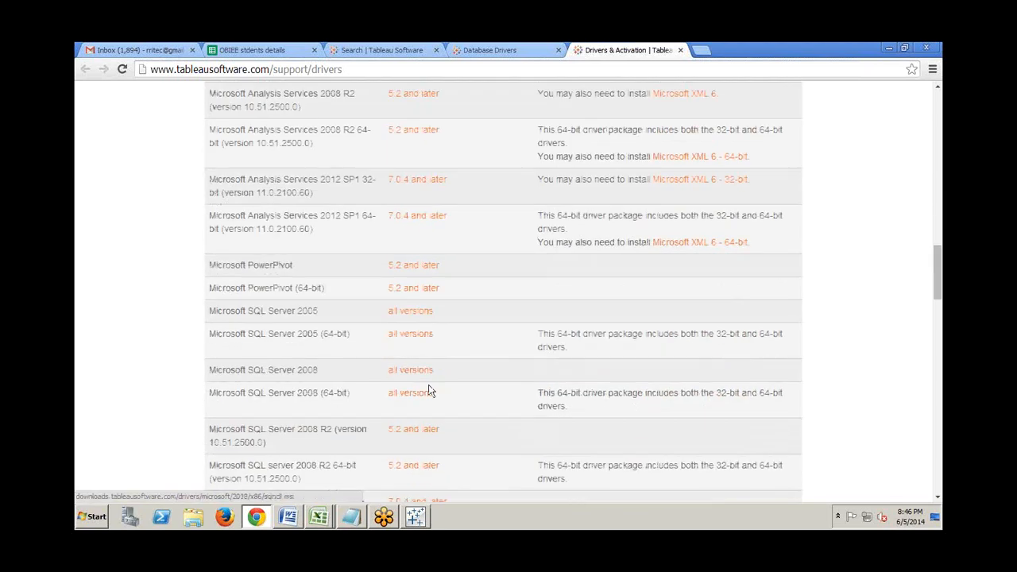
{"action": "scroll", "coordinate": [432, 397], "scroll_direction": "down", "scroll_amount": 5}
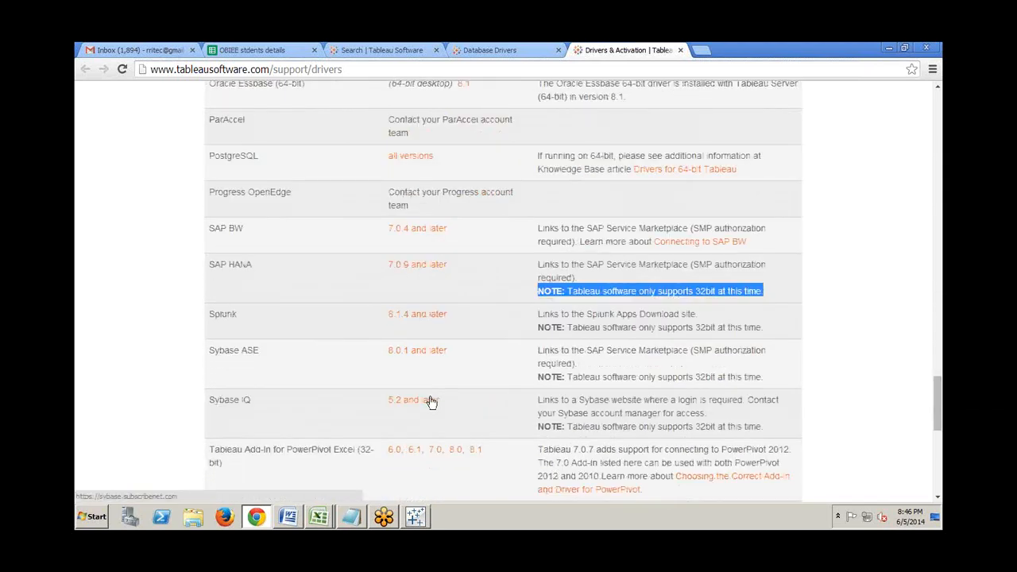
{"action": "scroll", "coordinate": [431, 405], "scroll_direction": "down", "scroll_amount": 4}
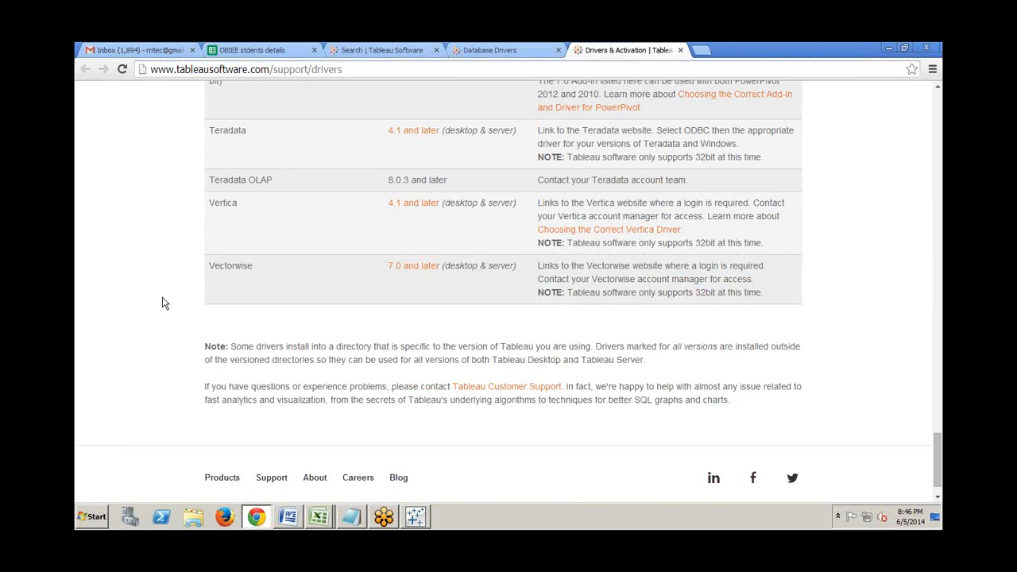
{"action": "scroll", "coordinate": [163, 294], "scroll_direction": "up", "scroll_amount": 12}
{"action": "left_click", "coordinate": [415, 517]}
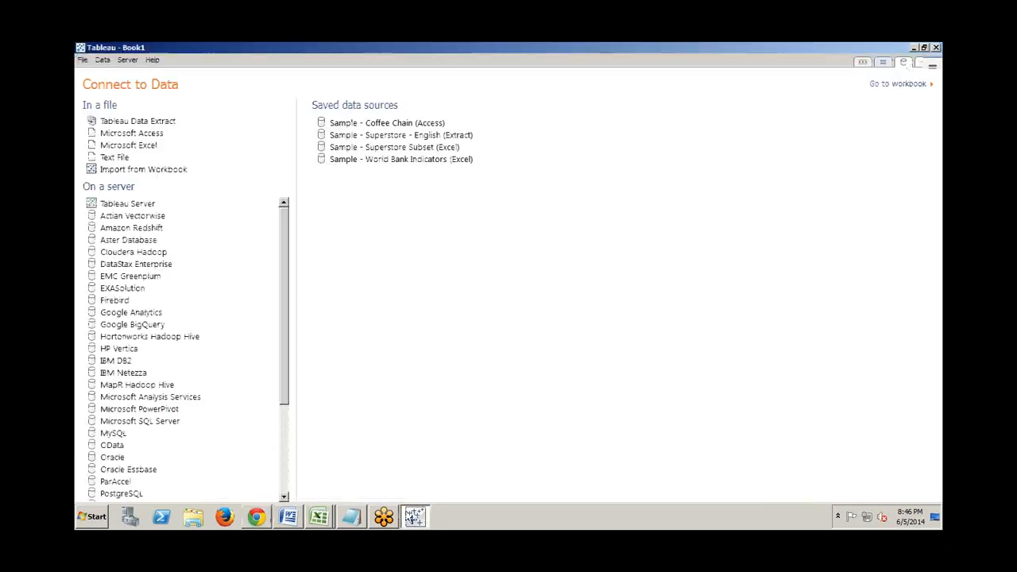
- Try a Microsoft SQL Server connection with server name servername:0000 and the specific username and password option, and cancel it
{"action": "left_click", "coordinate": [139, 422]}
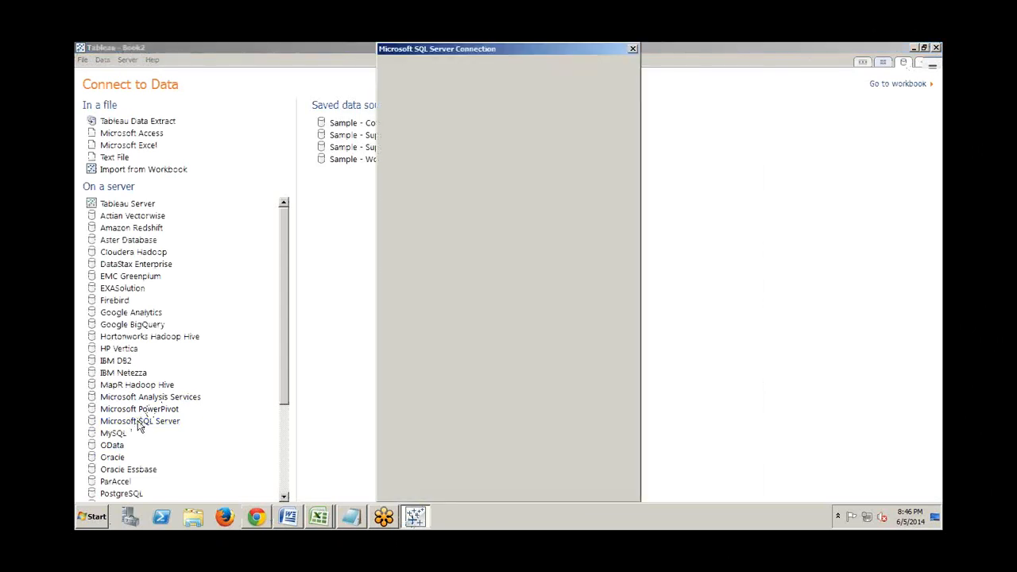
{"action": "type", "text": "servername"}
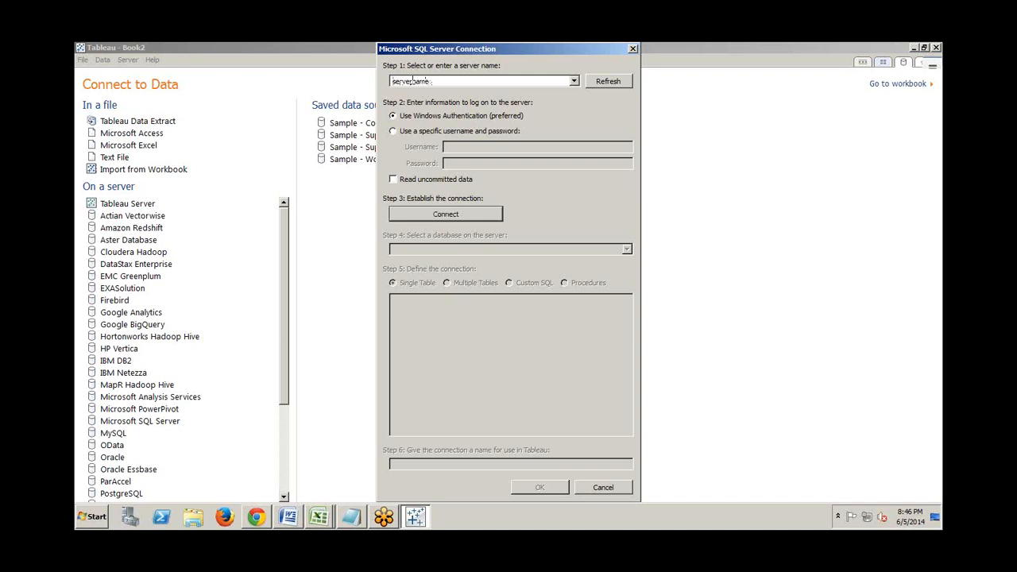
{"action": "type", "text": ",0000"}
{"action": "left_click", "coordinate": [394, 132]}
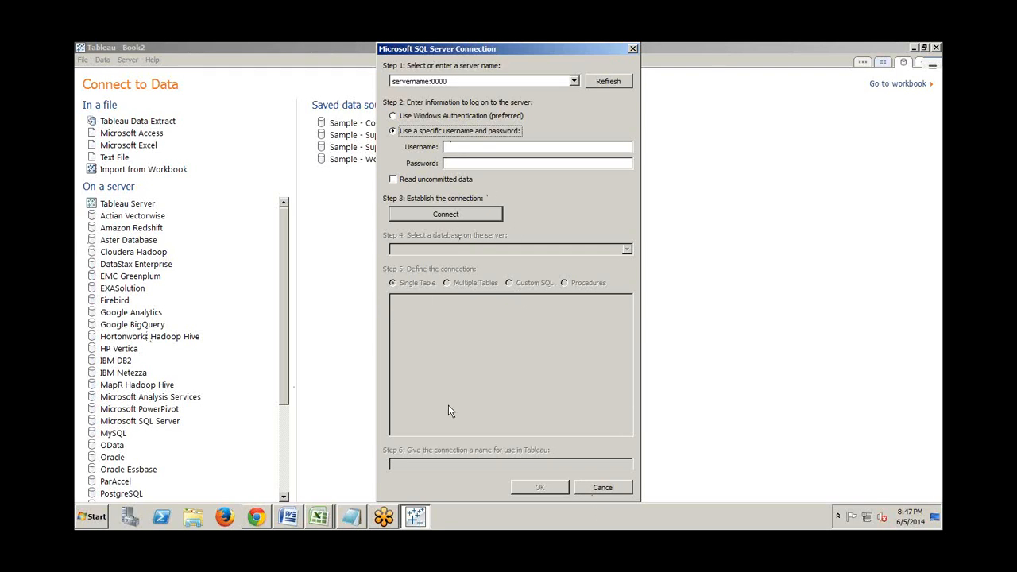
{"action": "left_click", "coordinate": [622, 492]}
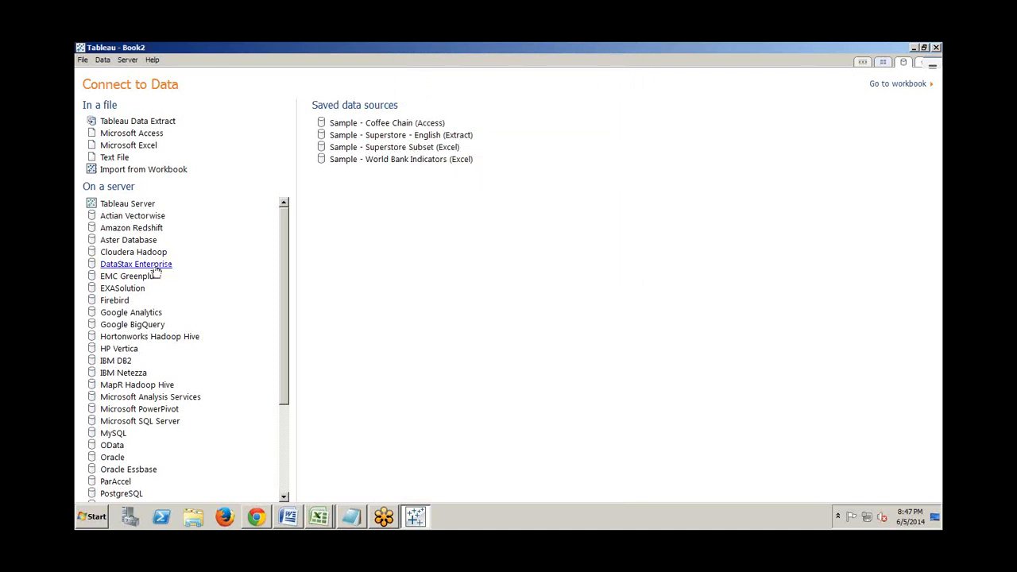
- Start a Microsoft Excel connection to the Sample - Superstore Subset (Excel) workbook and set it to use multiple tables
{"action": "left_click", "coordinate": [134, 147]}
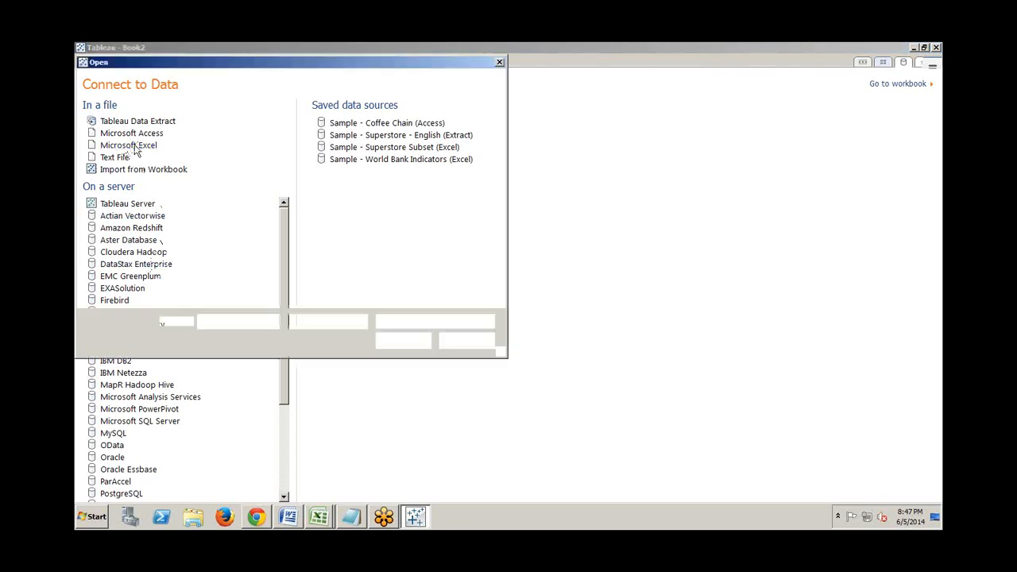
{"action": "left_click", "coordinate": [263, 139]}
{"action": "left_click", "coordinate": [275, 151]}
{"action": "left_click", "coordinate": [282, 137]}
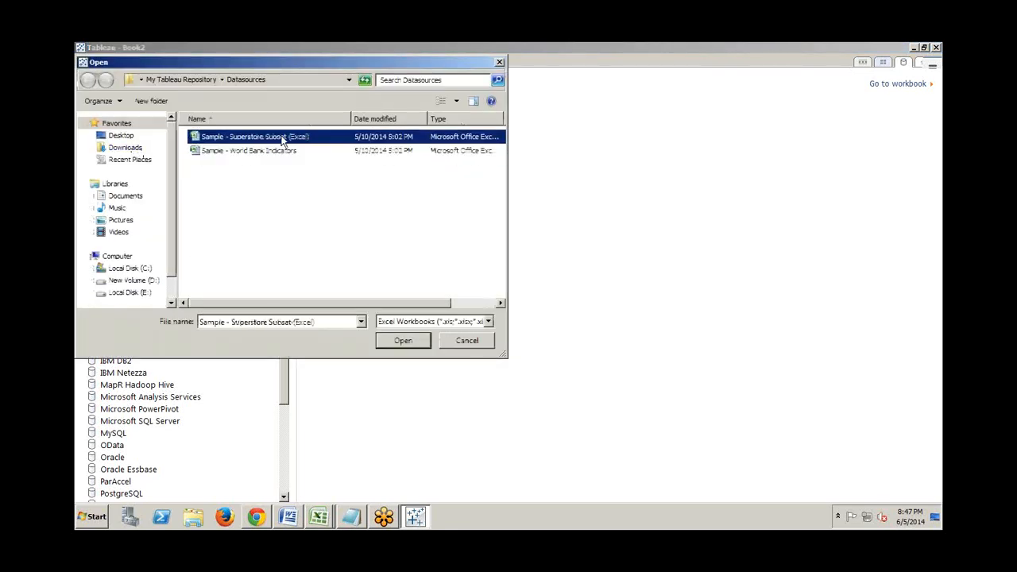
{"action": "left_click", "coordinate": [414, 339]}
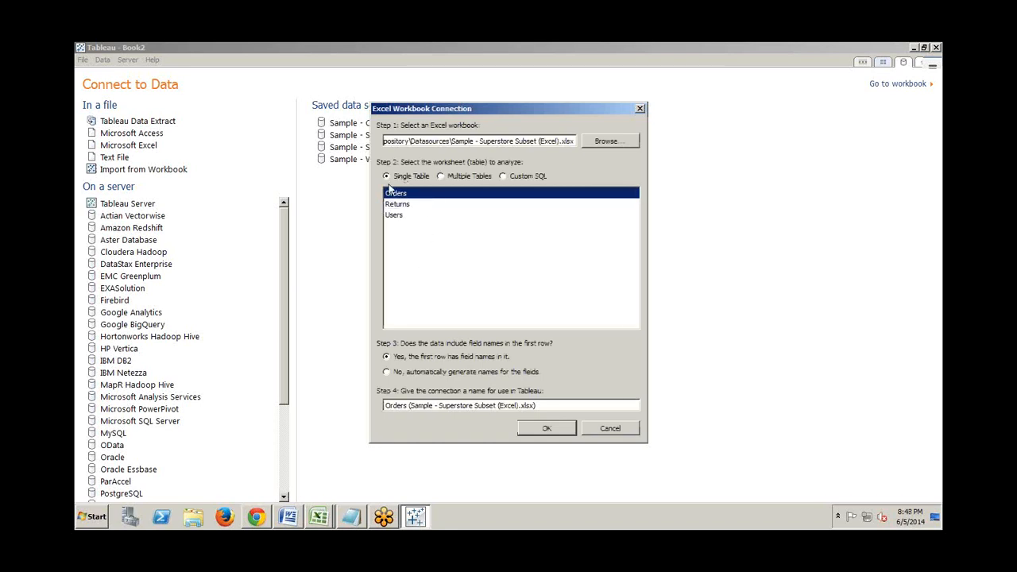
{"action": "left_click", "coordinate": [442, 177]}
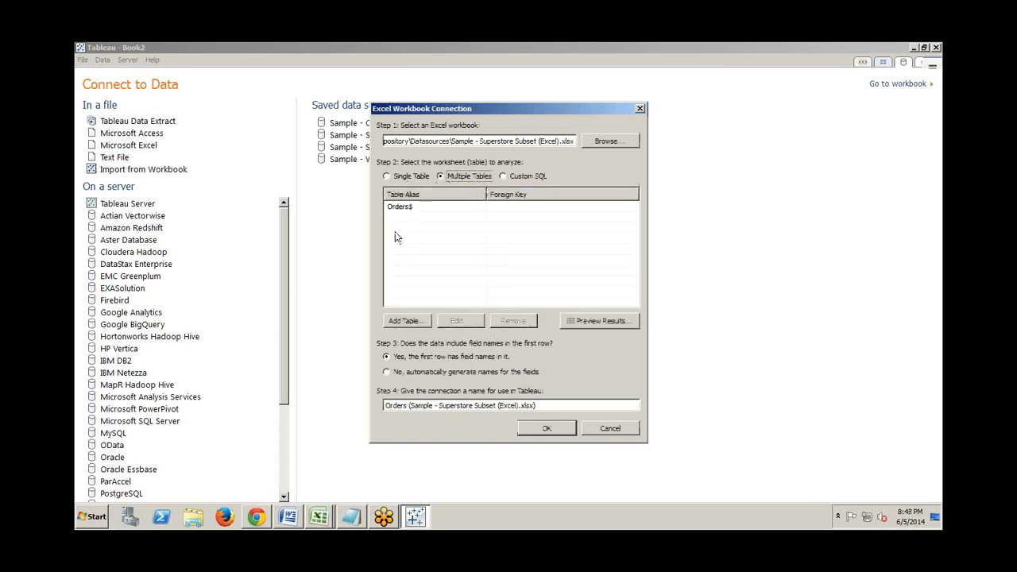
{"action": "left_click", "coordinate": [409, 323]}
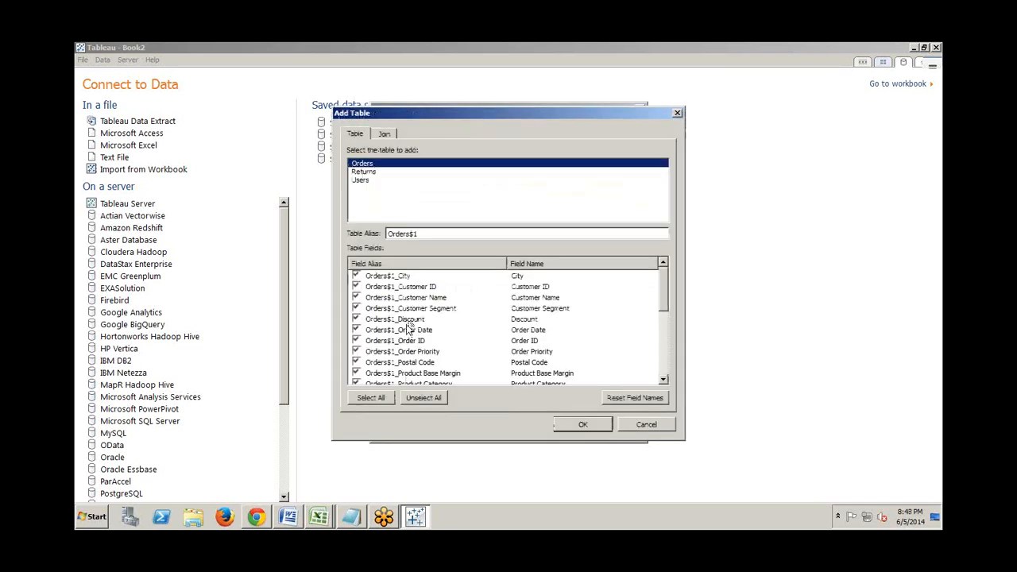
{"action": "left_click", "coordinate": [375, 172]}
{"action": "left_click", "coordinate": [386, 135]}
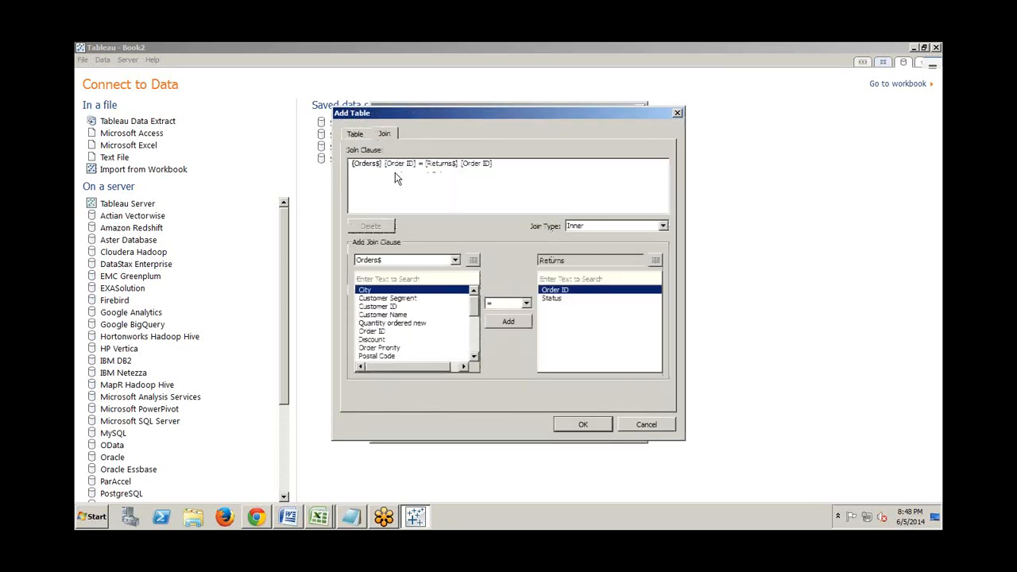
{"action": "left_click", "coordinate": [473, 167]}
{"action": "left_click", "coordinate": [377, 226]}
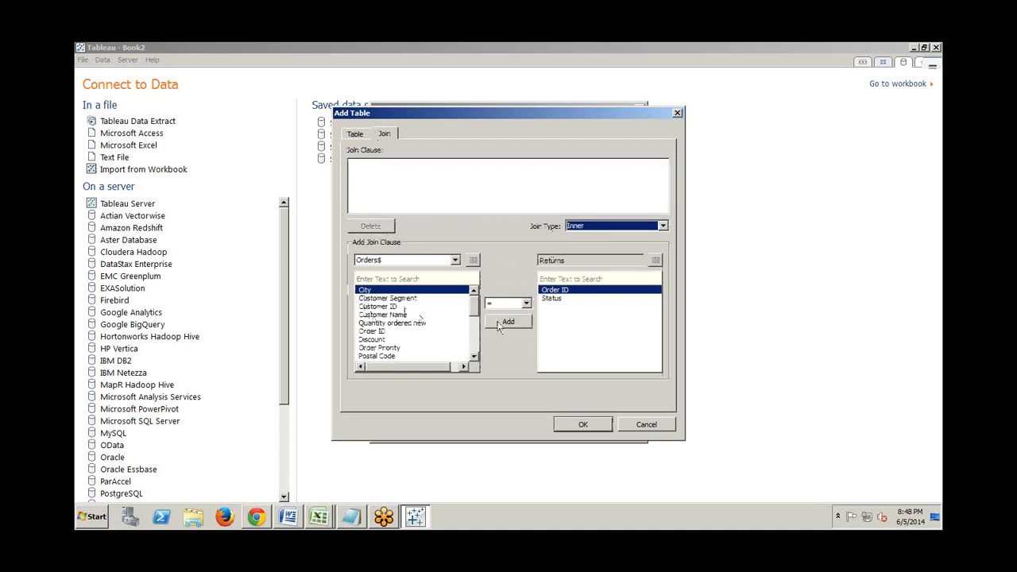
{"action": "left_click", "coordinate": [646, 425]}
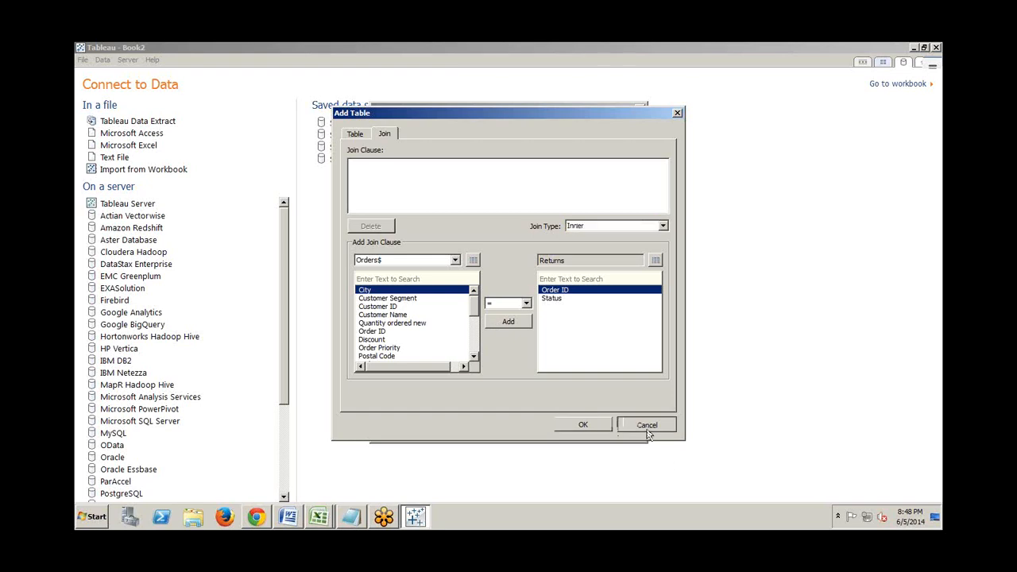
- Add the Returns table to the connection with a Left join to Orders on Order ID
{"action": "left_click", "coordinate": [421, 321]}
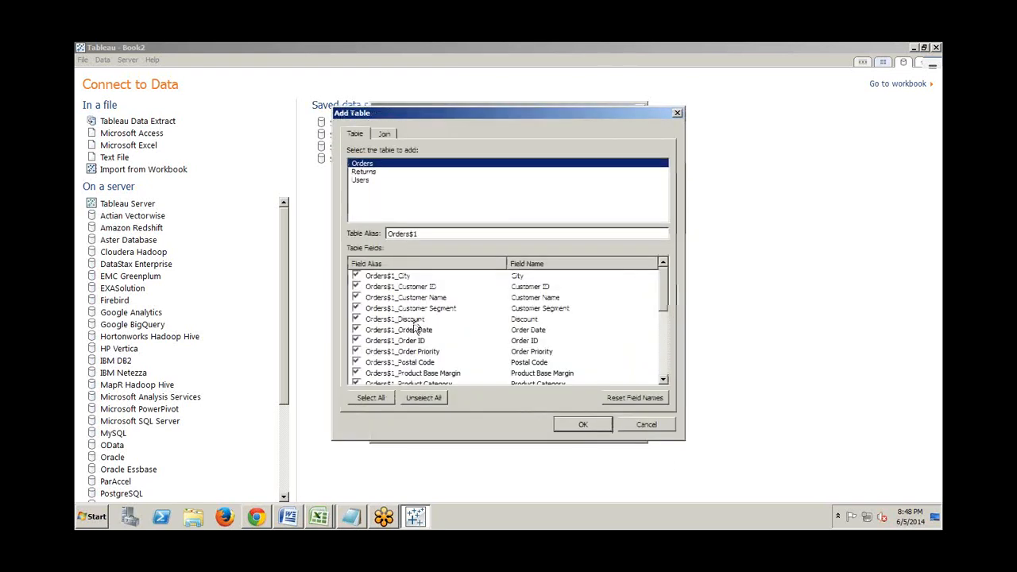
{"action": "left_click", "coordinate": [361, 173]}
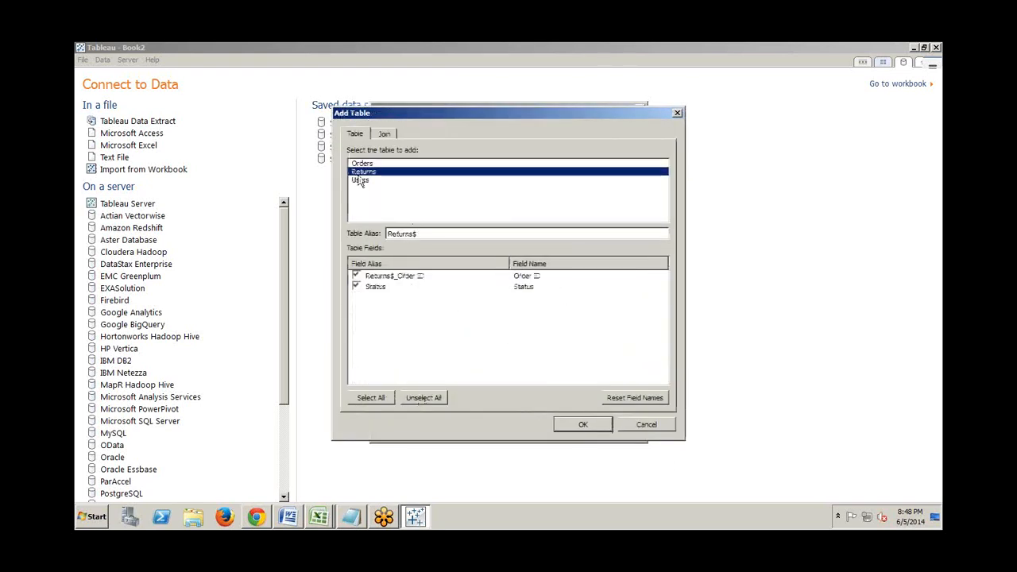
{"action": "left_click", "coordinate": [395, 138]}
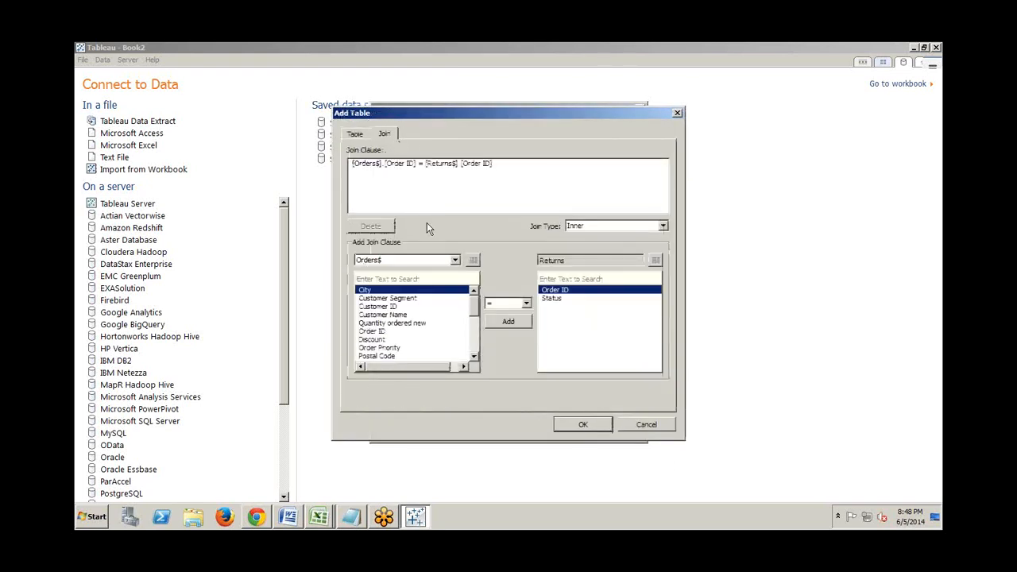
{"action": "left_click", "coordinate": [664, 228]}
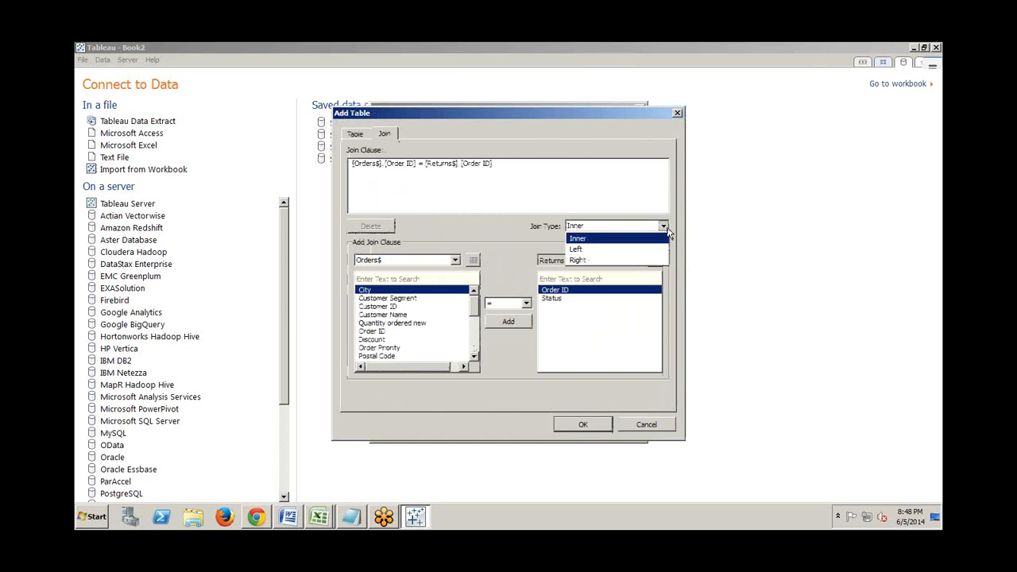
{"action": "left_click", "coordinate": [608, 250]}
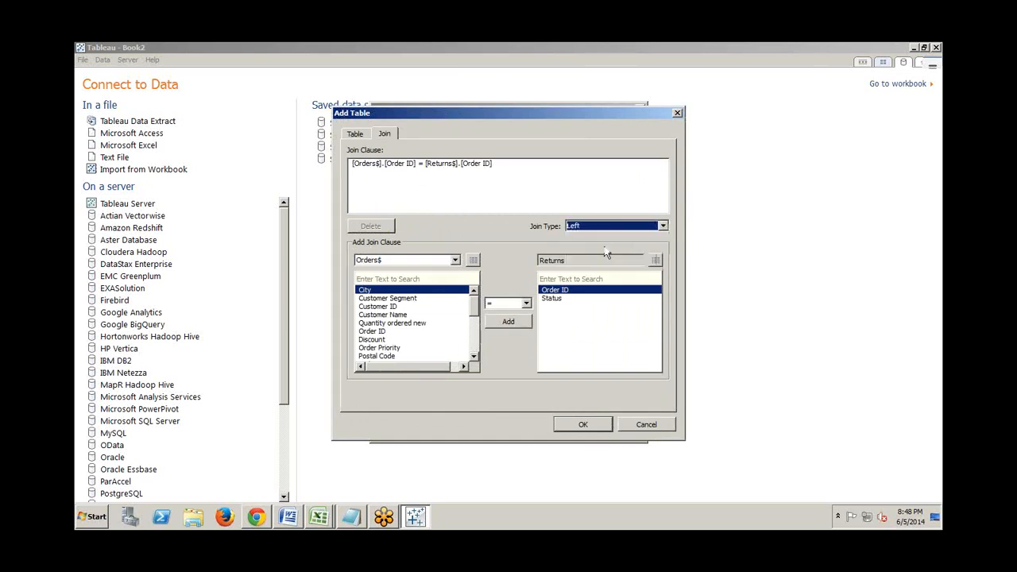
{"action": "left_click", "coordinate": [592, 422]}
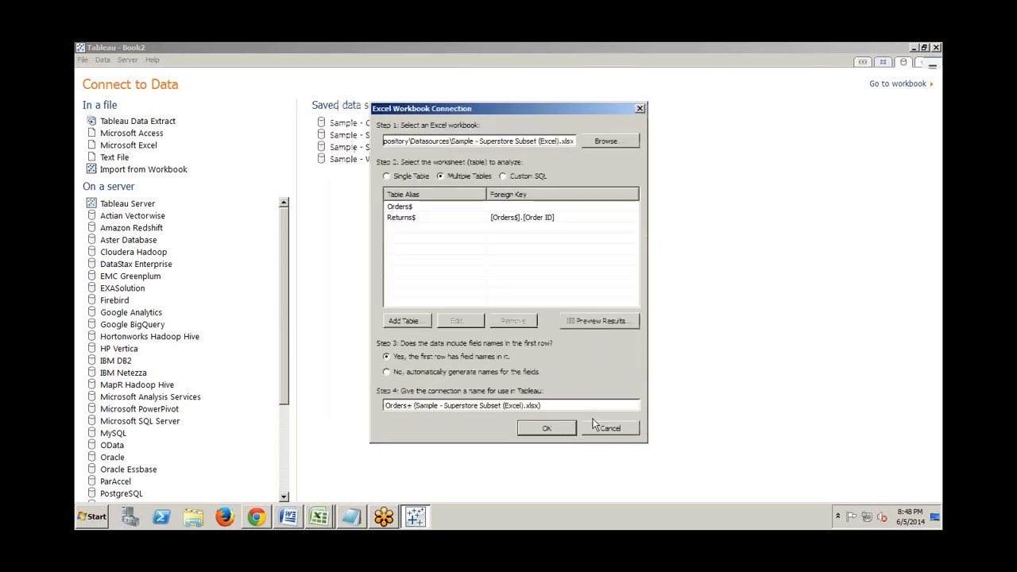
- Add the Users table to the connection with a Left join to Orders on Region
{"action": "left_click", "coordinate": [410, 322]}
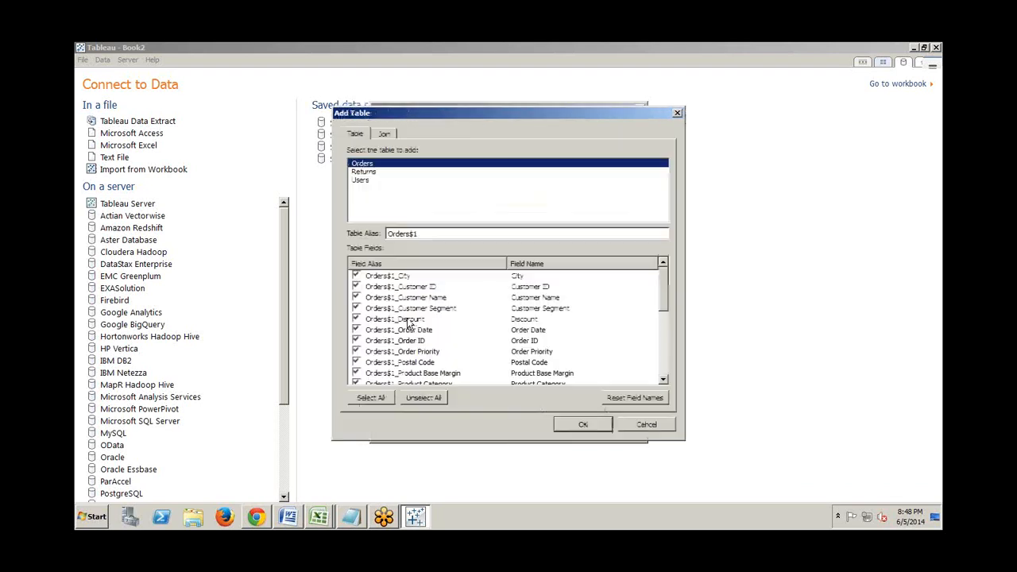
{"action": "left_click", "coordinate": [355, 180]}
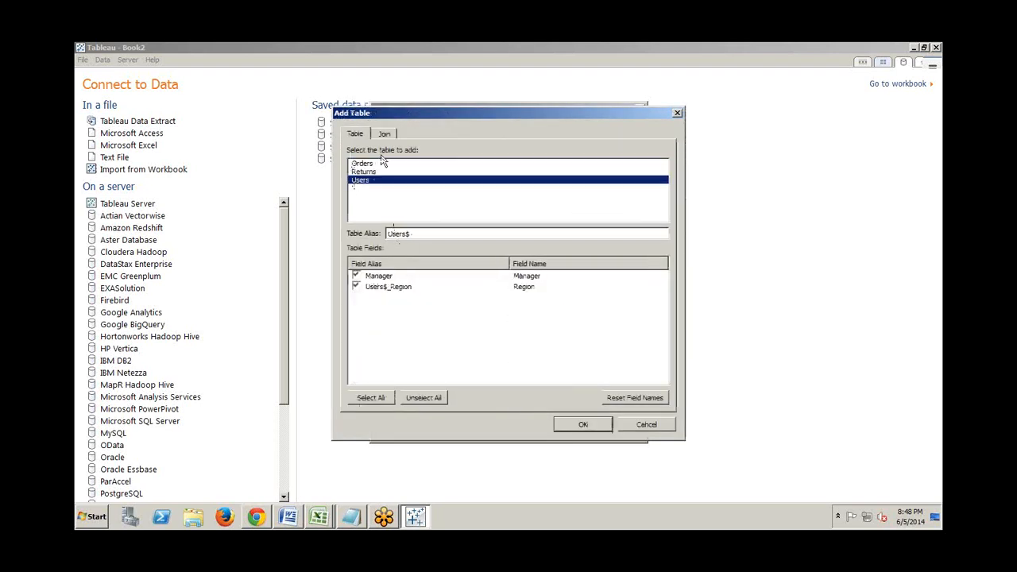
{"action": "left_click", "coordinate": [384, 133]}
{"action": "left_click", "coordinate": [661, 226]}
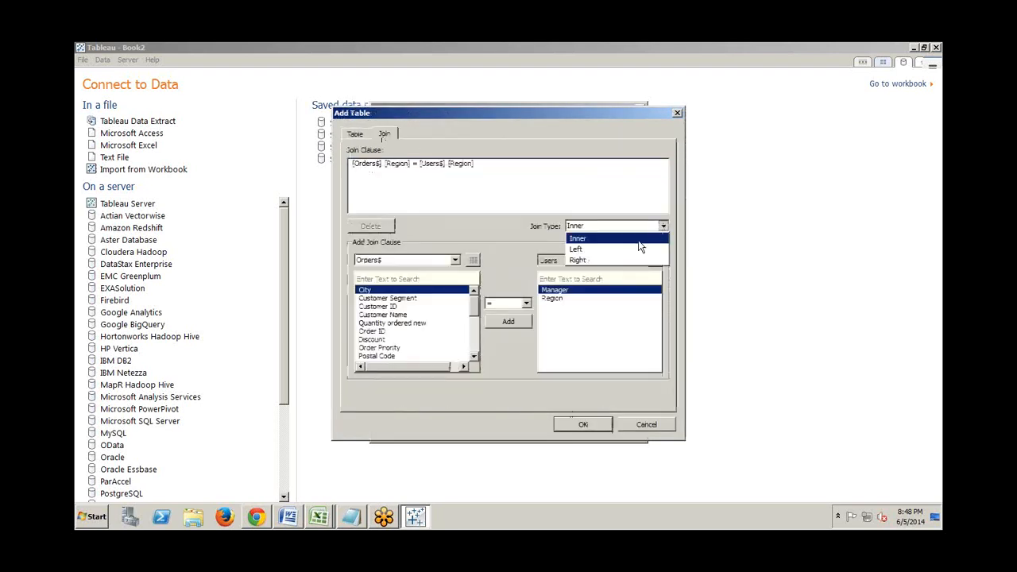
{"action": "left_click", "coordinate": [640, 247]}
{"action": "left_click", "coordinate": [584, 424]}
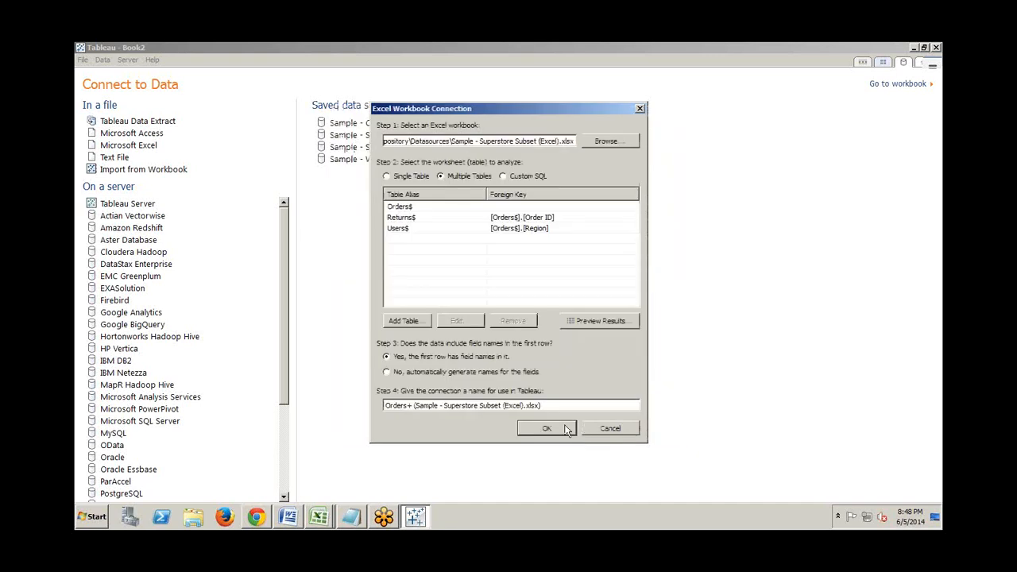
- Confirm the Excel workbook connection and connect live to the joined data
{"action": "left_click", "coordinate": [551, 428]}
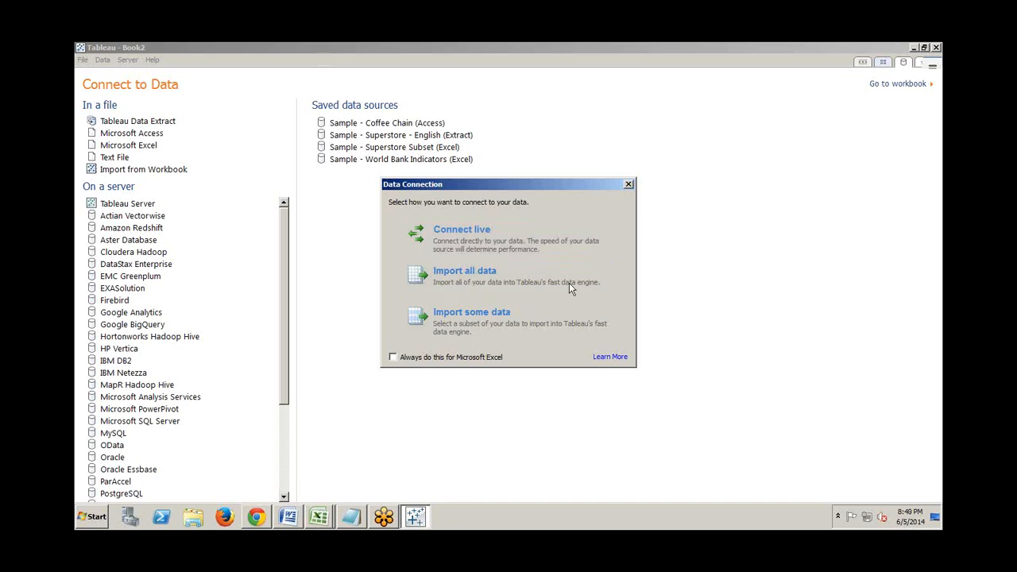
{"action": "left_click", "coordinate": [485, 233]}
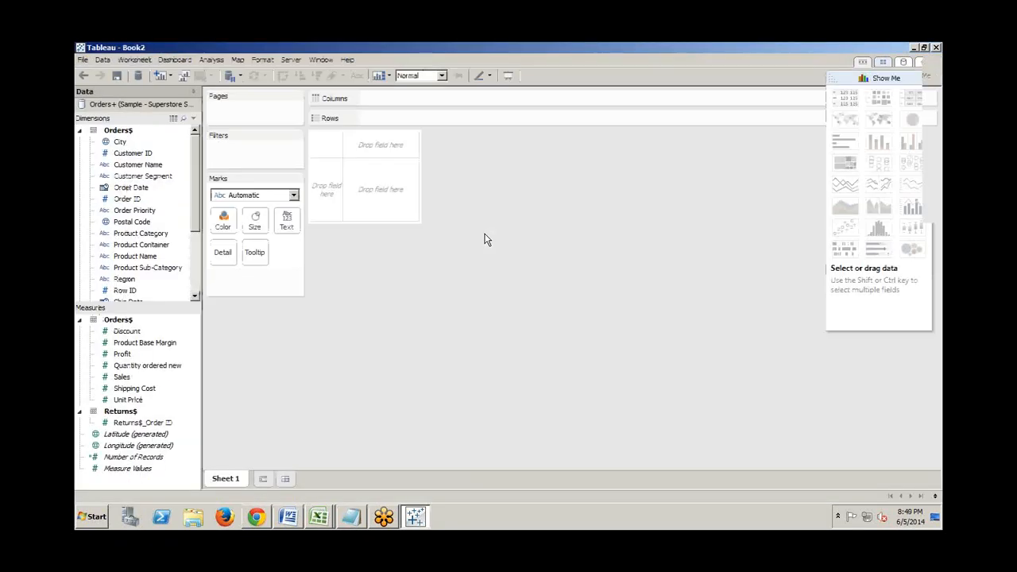
{"action": "left_click", "coordinate": [835, 78]}
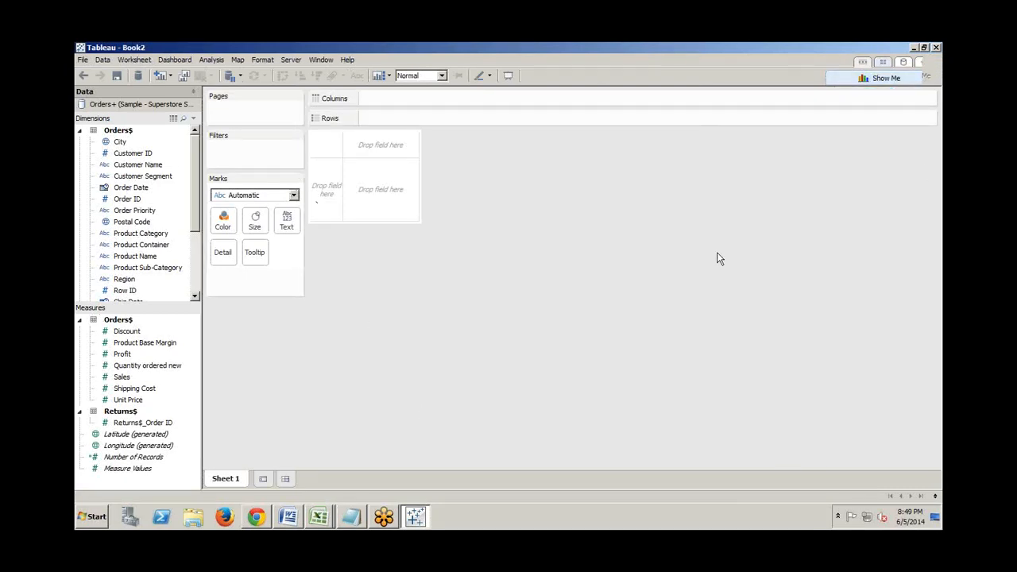
{"action": "left_click", "coordinate": [845, 78]}
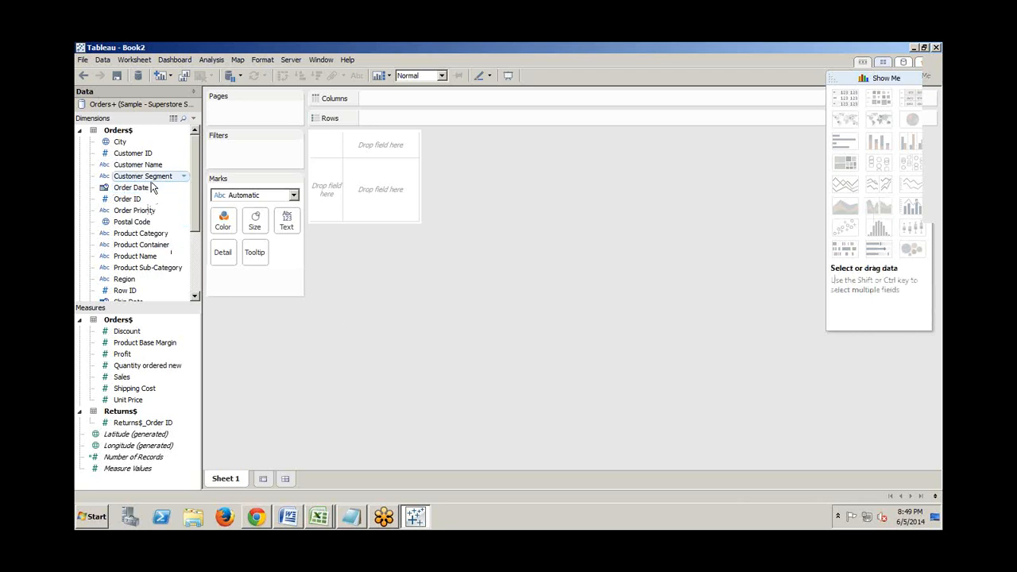
- Place the Customer Segment dimension on Rows in Sheet 1
{"action": "mouse_move", "coordinate": [149, 191]}
{"action": "left_mouse_down"}
{"action": "mouse_move", "coordinate": [157, 194]}
{"action": "mouse_move", "coordinate": [153, 179]}
{"action": "left_mouse_up"}
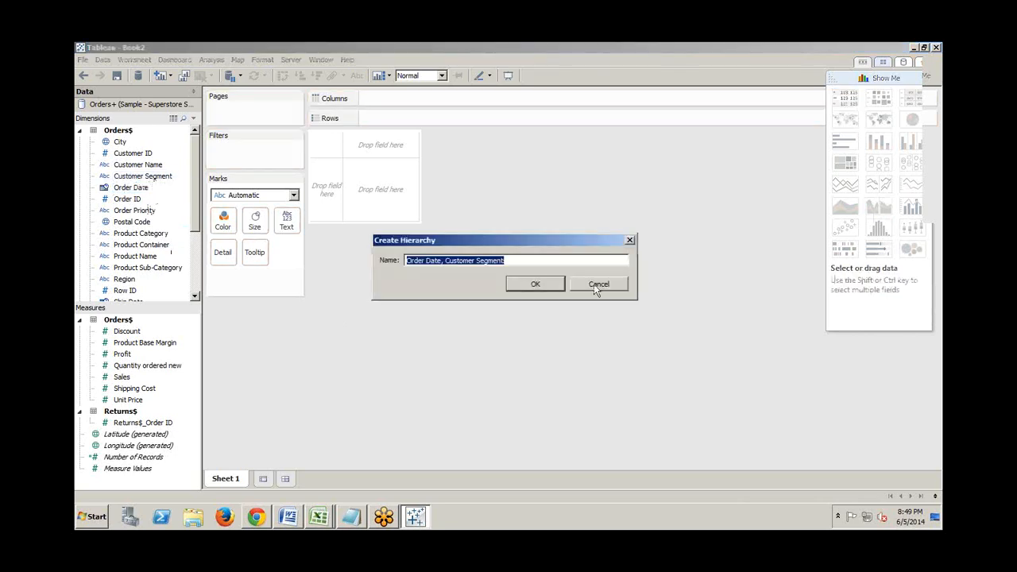
{"action": "left_click", "coordinate": [596, 284]}
{"action": "left_click", "coordinate": [148, 177]}
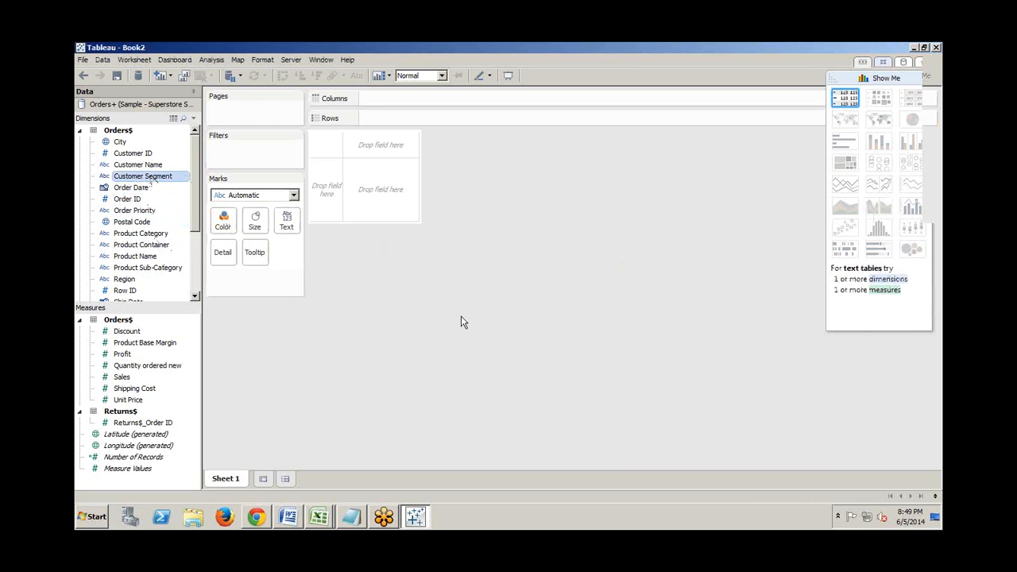
{"action": "left_click_drag", "start_coordinate": [147, 177], "coordinate": [410, 119]}
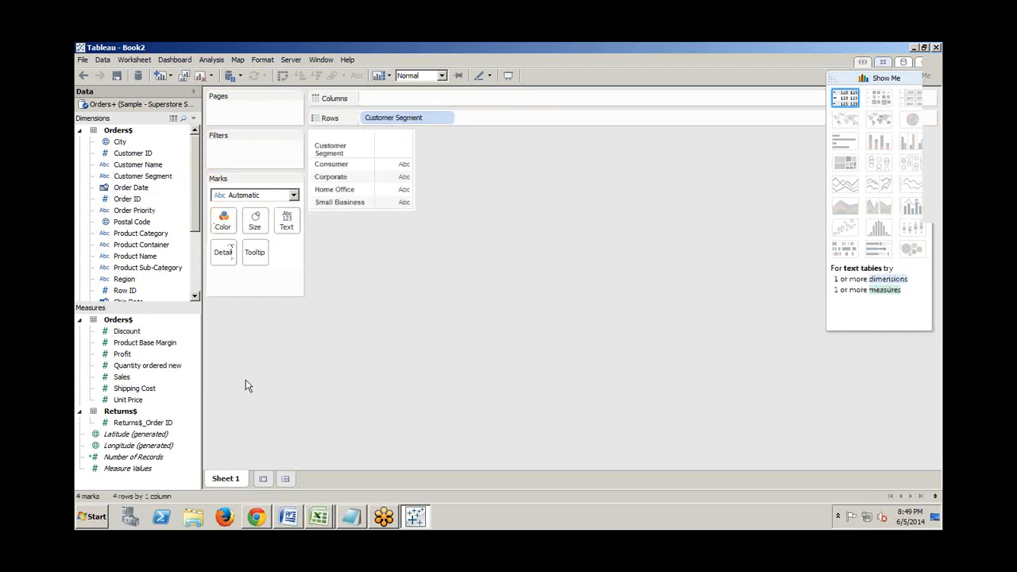
- Add the Profit measure to Rows after Customer Segment
{"action": "left_click", "coordinate": [124, 334]}
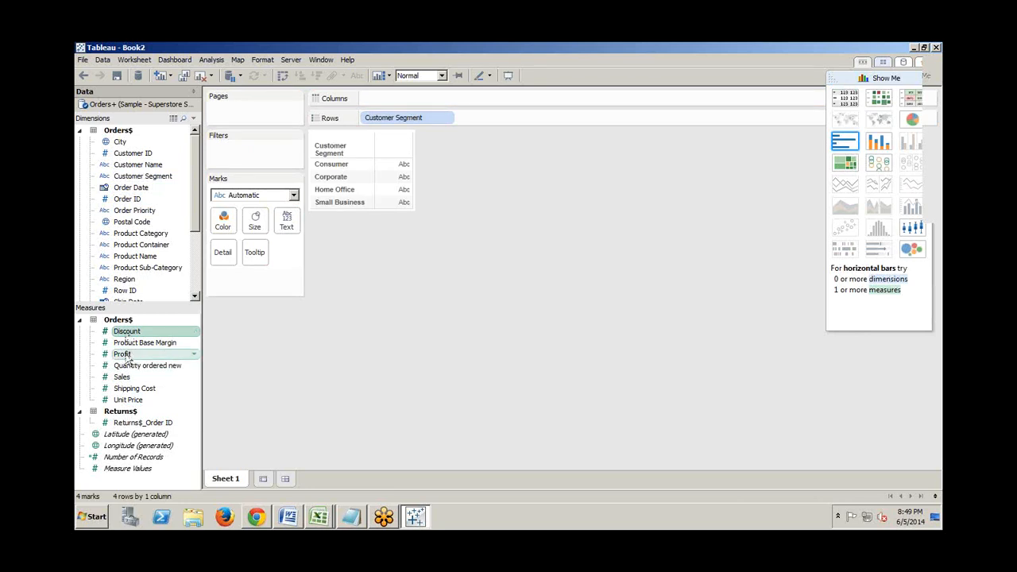
{"action": "left_click", "coordinate": [125, 356]}
{"action": "left_click_drag", "start_coordinate": [125, 356], "coordinate": [511, 117]}
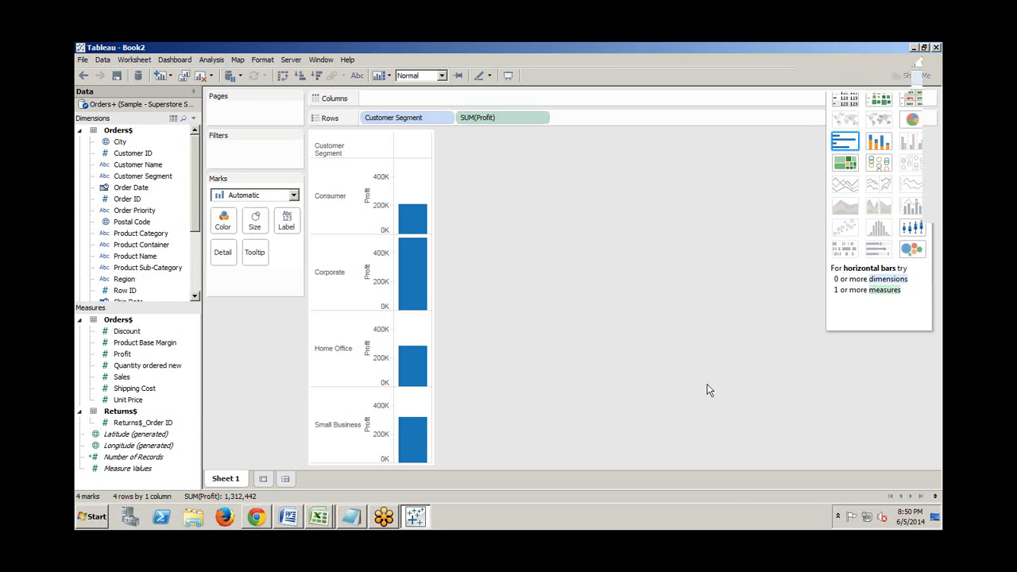
- Change the view to a horizontal bar chart and colour the bars by Profit
{"action": "left_click", "coordinate": [839, 143]}
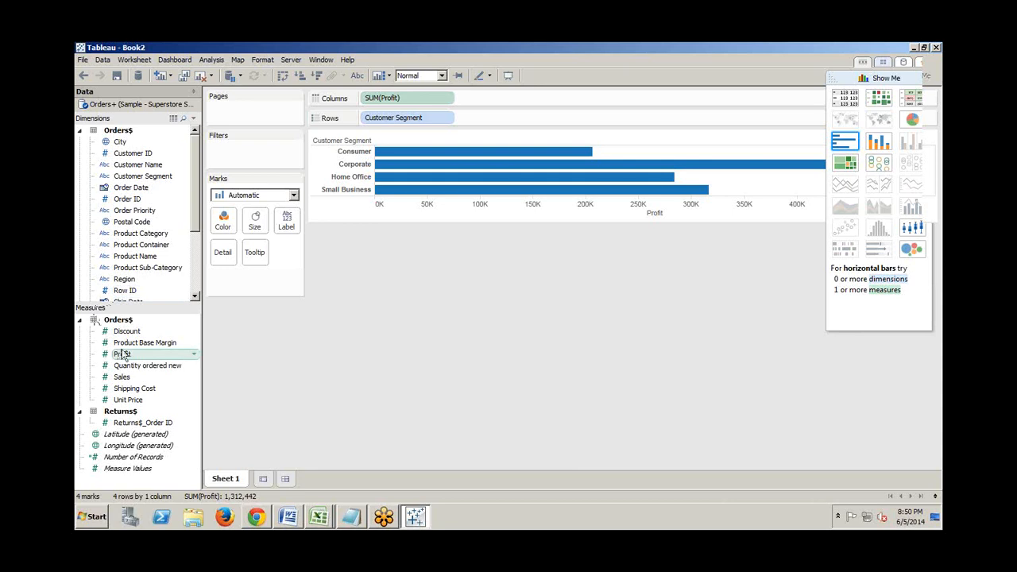
{"action": "left_click_drag", "start_coordinate": [120, 357], "coordinate": [228, 230]}
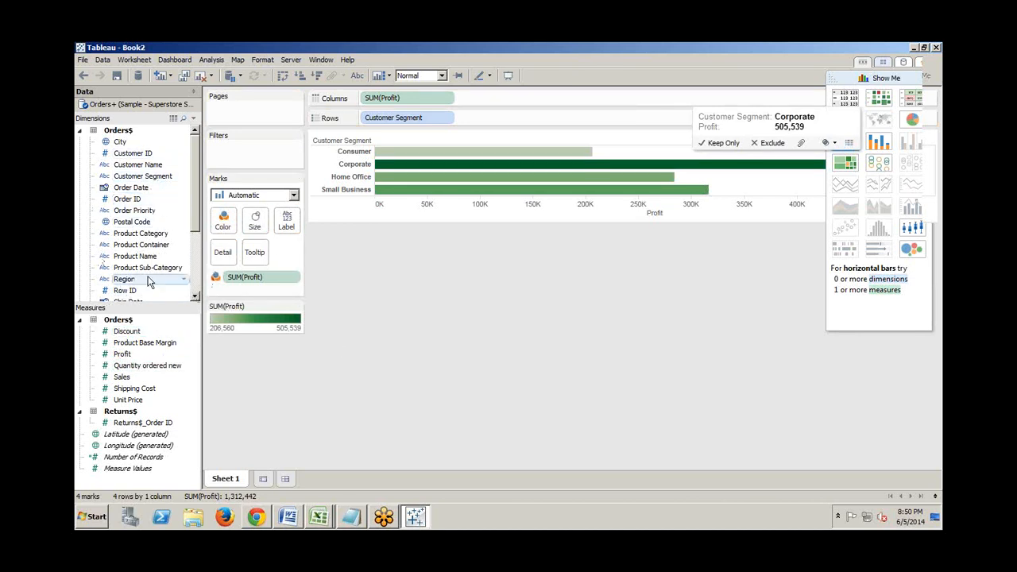
- Add Product Sub-Category to Rows after Customer Segment and convert the bar chart to a heat map
{"action": "left_click_drag", "start_coordinate": [143, 274], "coordinate": [503, 116]}
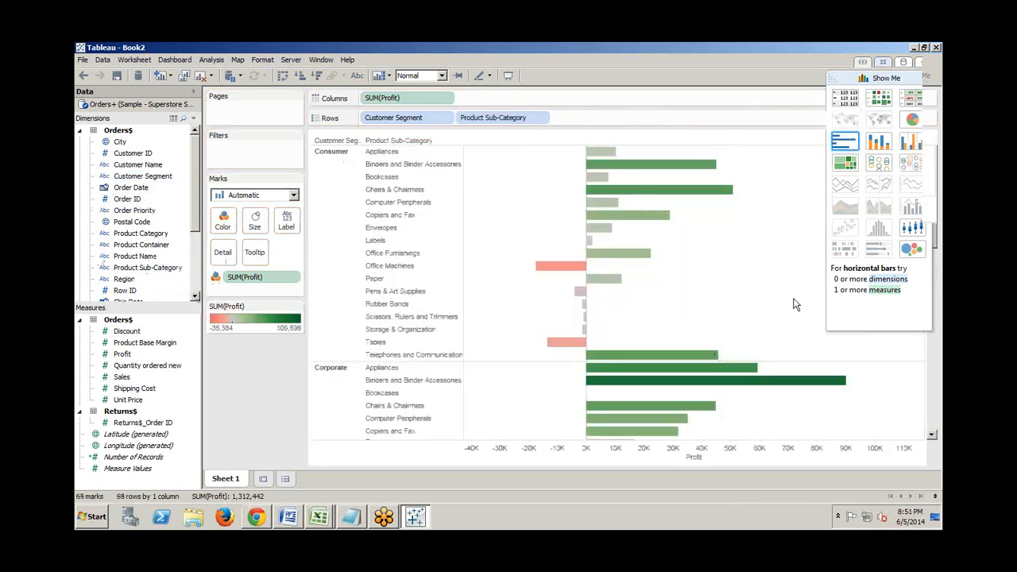
{"action": "left_click", "coordinate": [884, 106]}
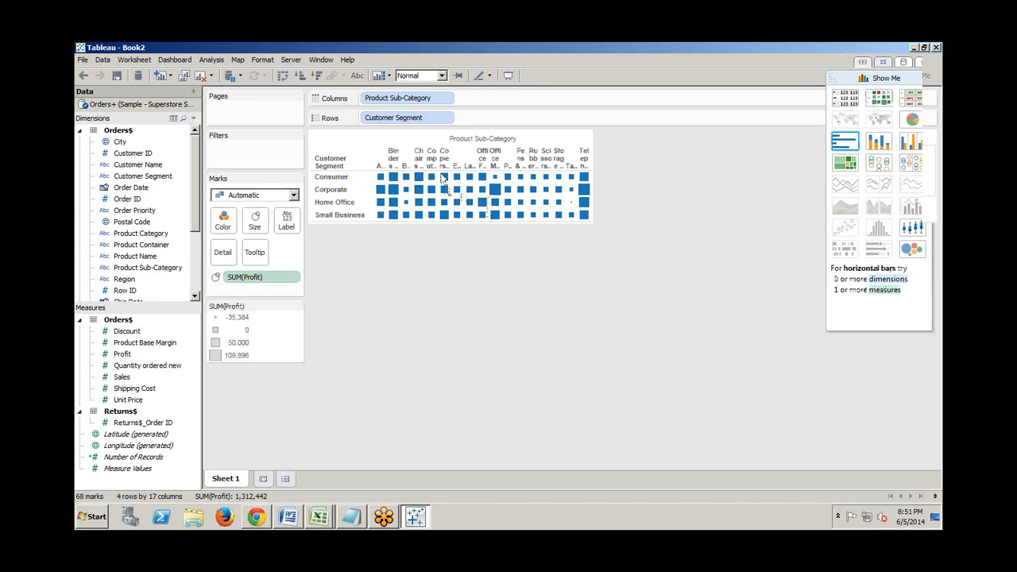
- Set the heat map to Fit Width and colour its marks by SUM(Profit) while keeping Profit on Size
{"action": "left_click", "coordinate": [444, 76]}
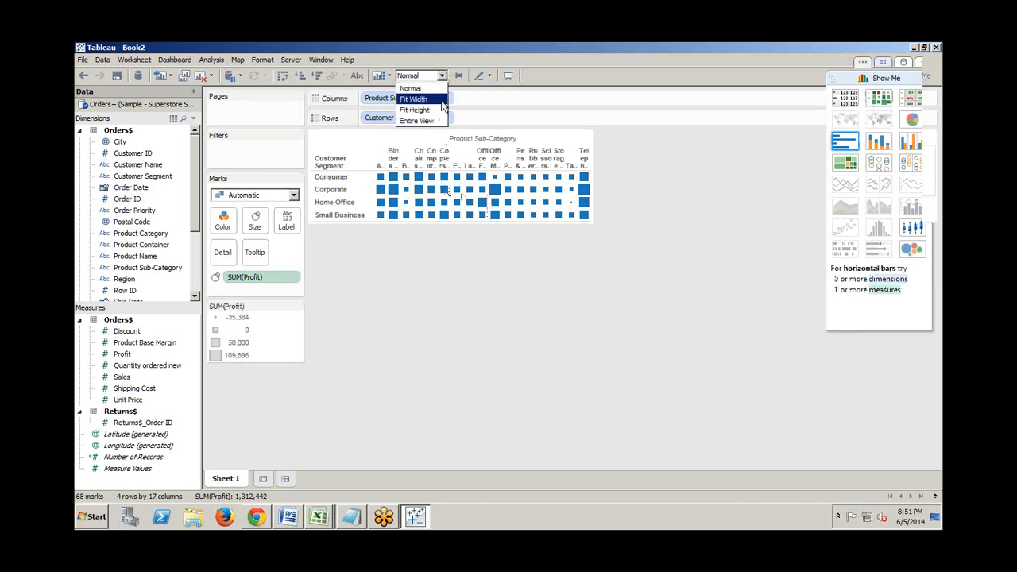
{"action": "left_click", "coordinate": [413, 99]}
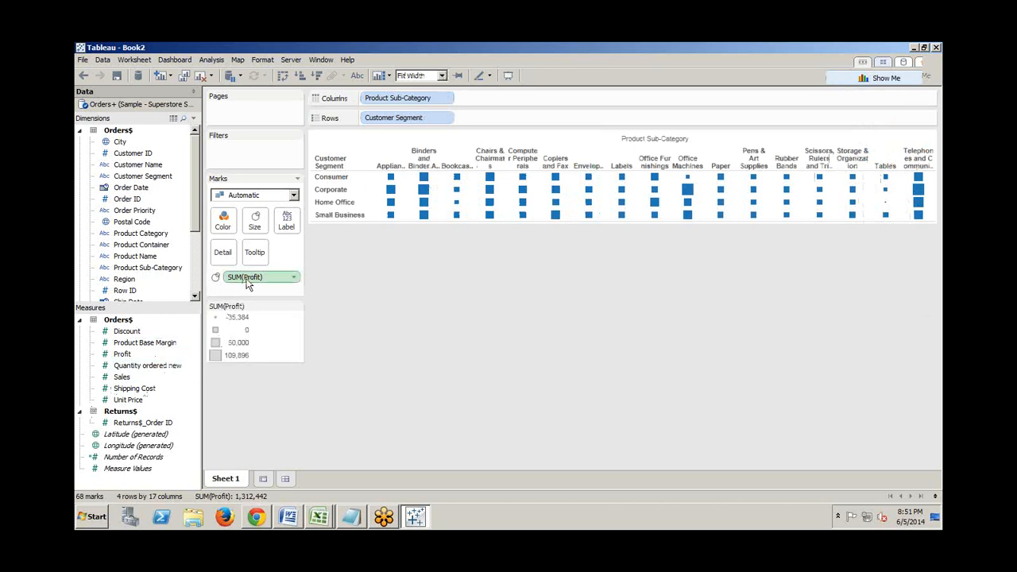
{"action": "left_click_drag", "start_coordinate": [246, 284], "coordinate": [226, 222]}
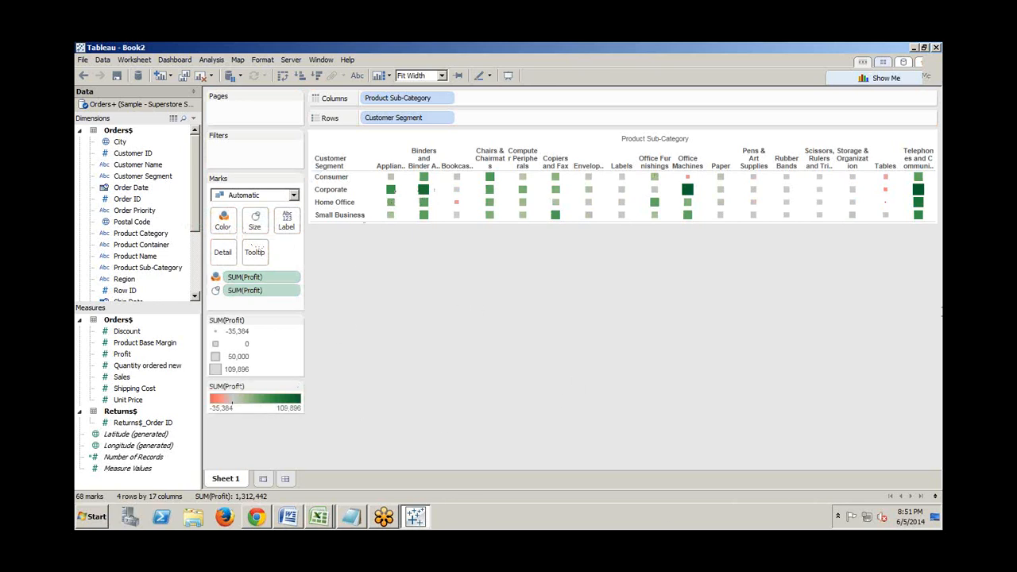
- Examine the actions available for the Corporate mark under Binders and Binder Accessories
{"action": "mouse_move", "coordinate": [919, 195]}
{"action": "mouse_move", "coordinate": [456, 206]}
{"action": "right_click", "coordinate": [421, 191]}
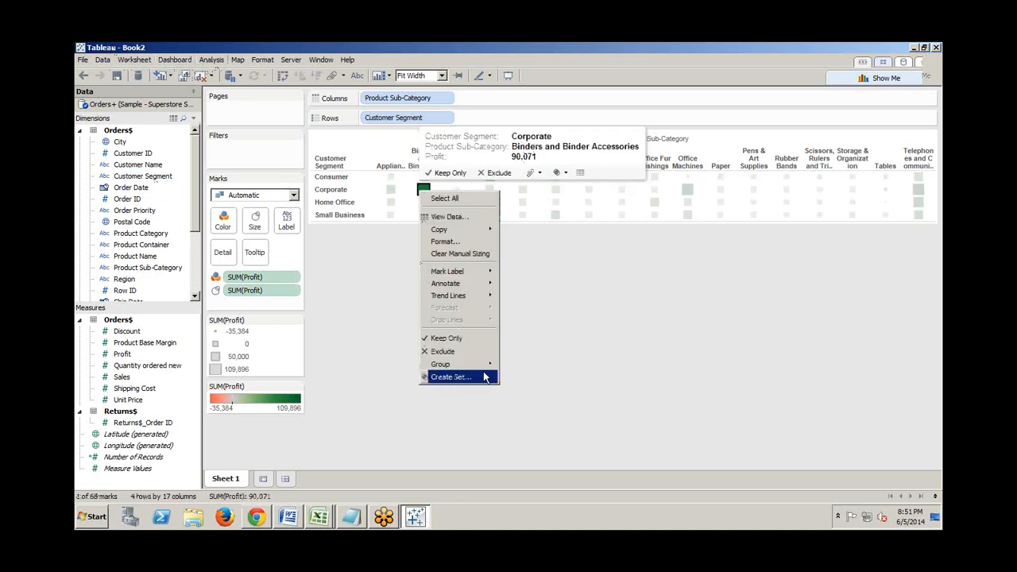
{"action": "mouse_move", "coordinate": [485, 370]}
{"action": "left_click", "coordinate": [331, 300]}
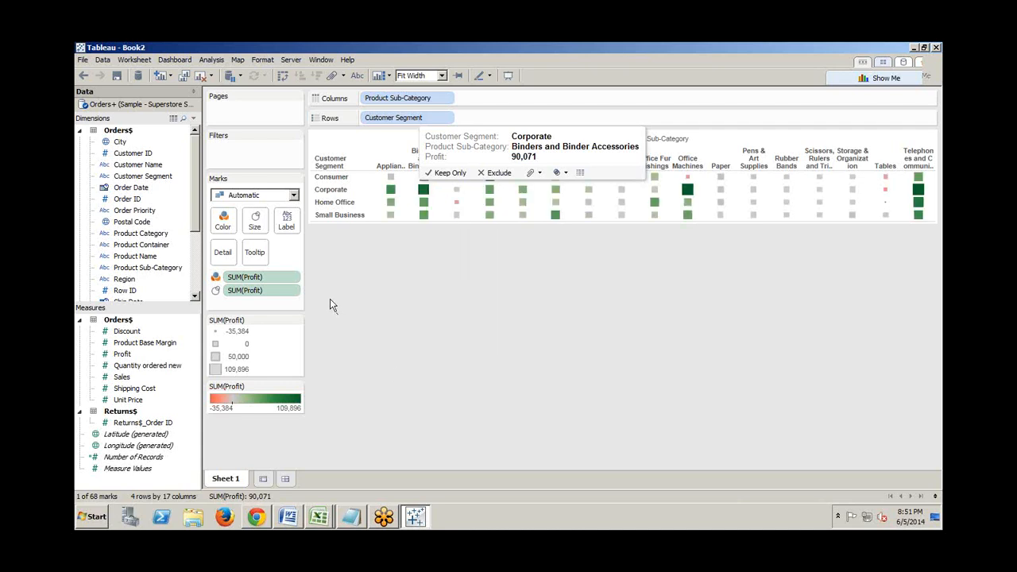
- Create a calculated field named profit2 from the Profit measure with the formula [Profit]
{"action": "right_click", "coordinate": [121, 357]}
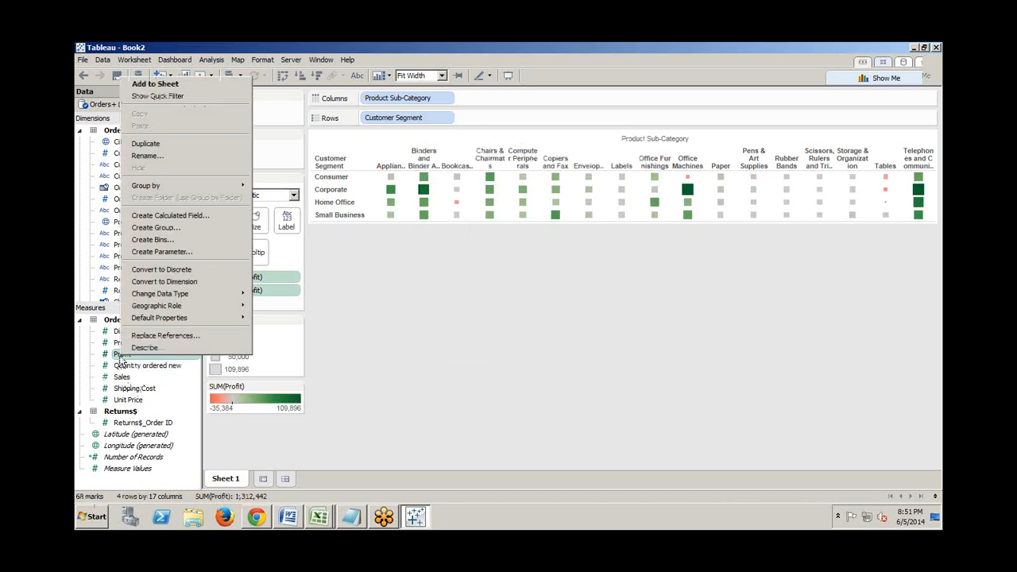
{"action": "left_click", "coordinate": [177, 216]}
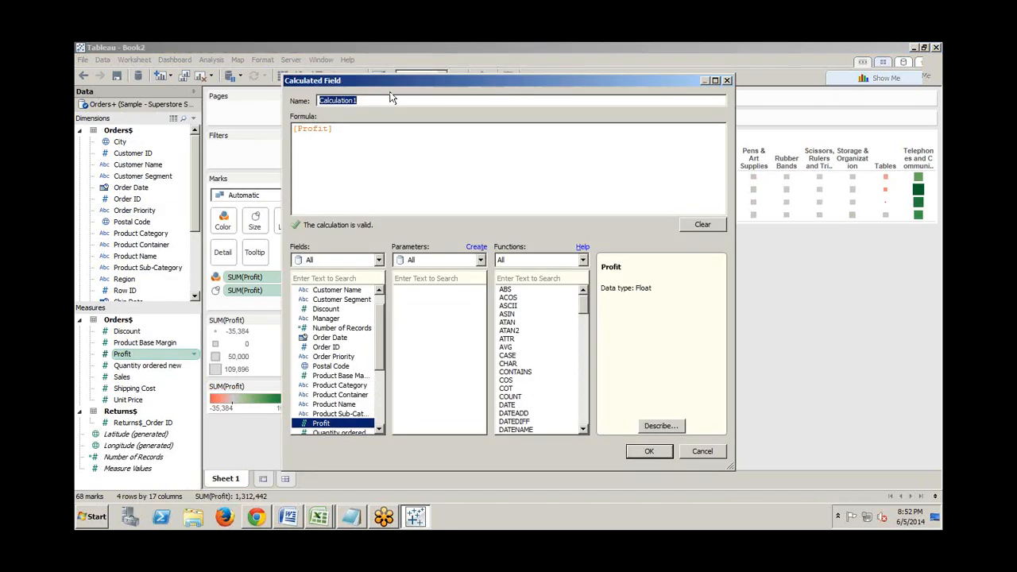
{"action": "key", "text": "BackSpace"}
{"action": "type", "text": "Pro"}
{"action": "left_click", "coordinate": [649, 452]}
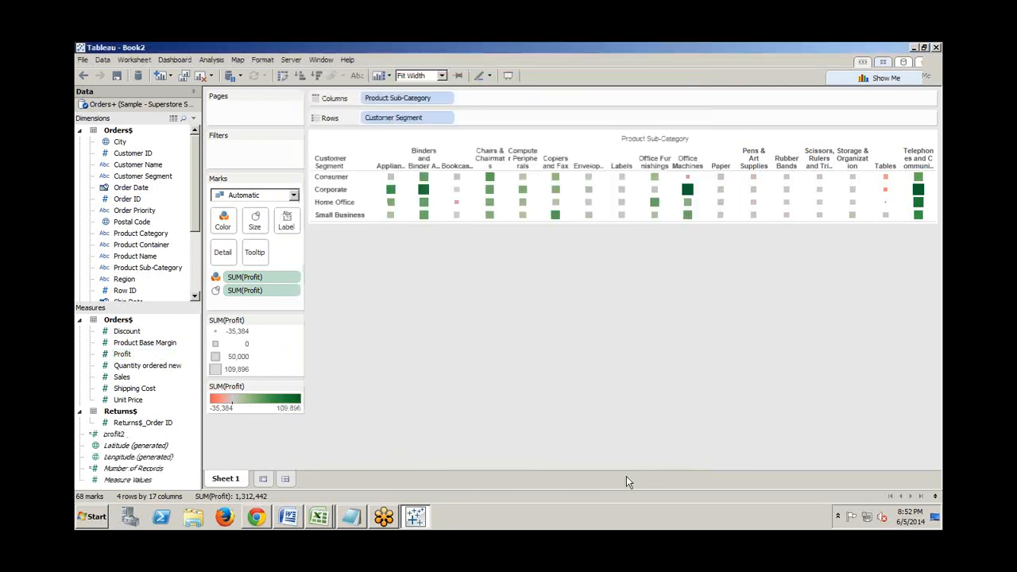
- Examine the data type options available for the Profit measure
{"action": "right_click", "coordinate": [121, 354]}
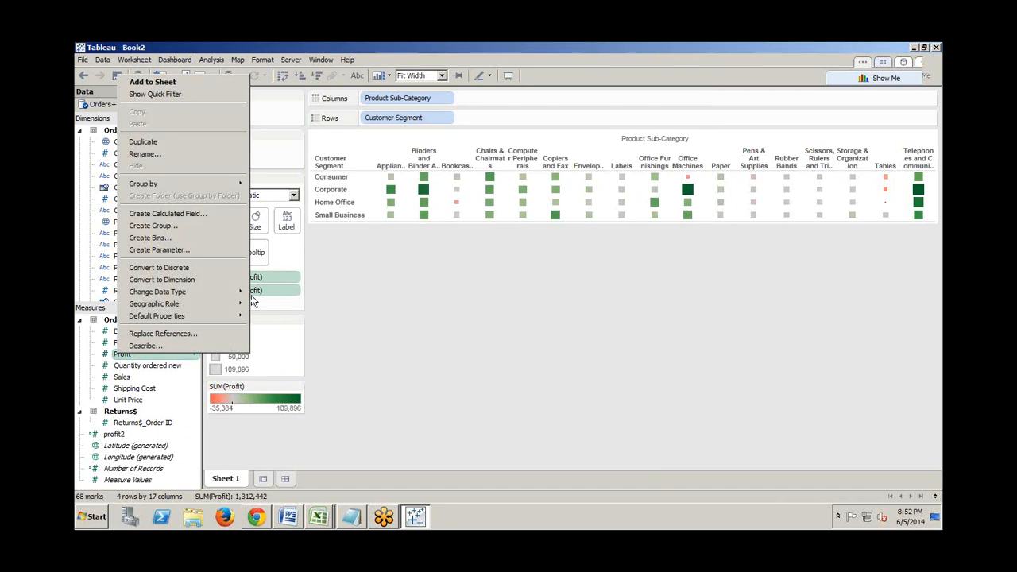
{"action": "mouse_move", "coordinate": [227, 297]}
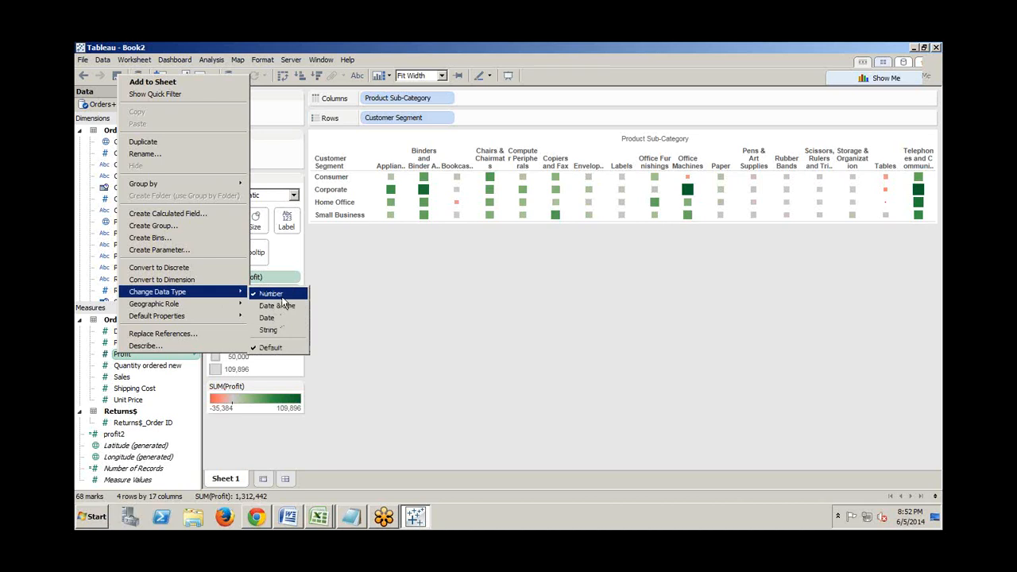
{"action": "left_click", "coordinate": [432, 316]}
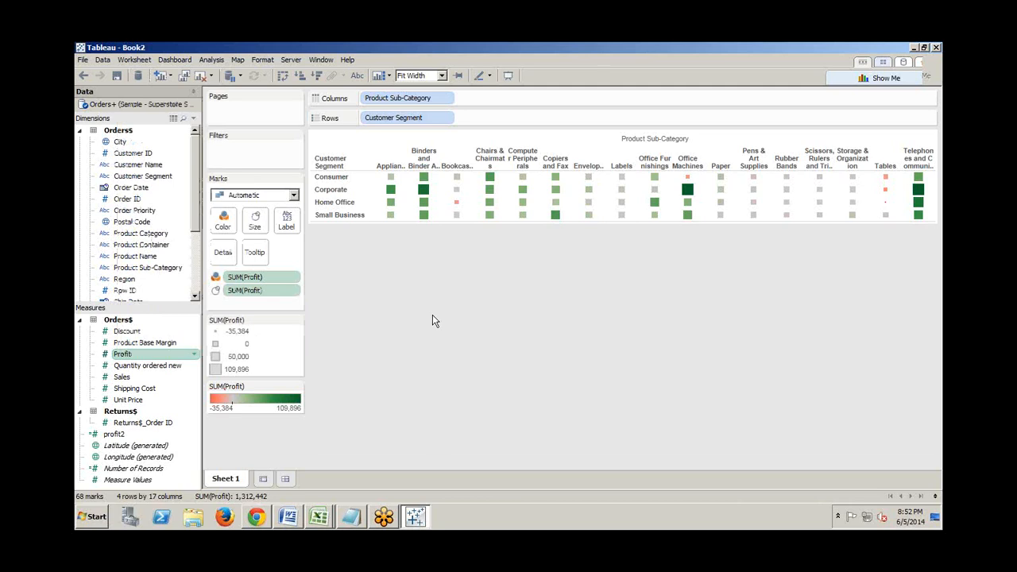
- Review the function categories offered for a new calculated field based on Profit, leaving the field uncreated
{"action": "right_click", "coordinate": [118, 354]}
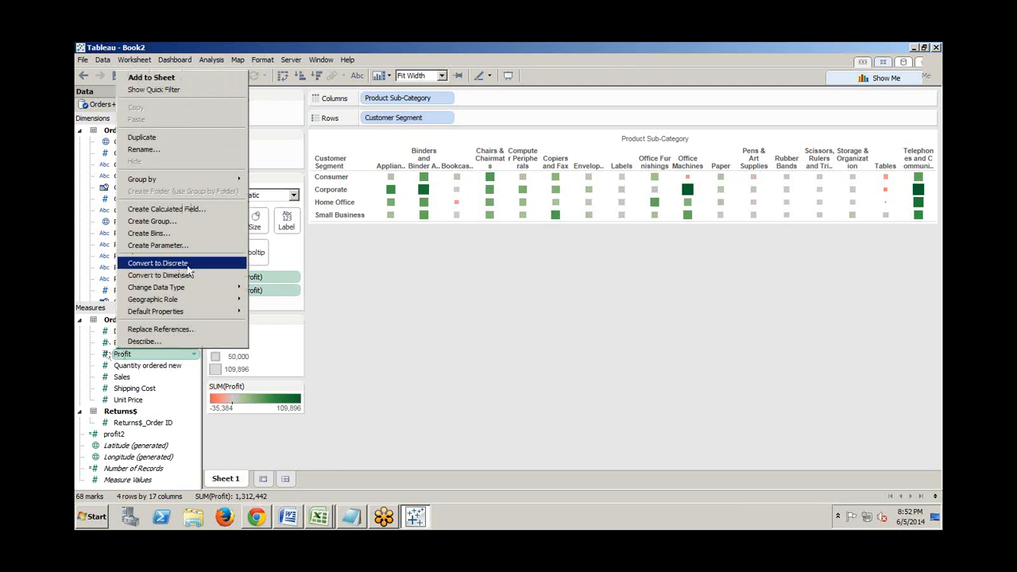
{"action": "left_click", "coordinate": [202, 210]}
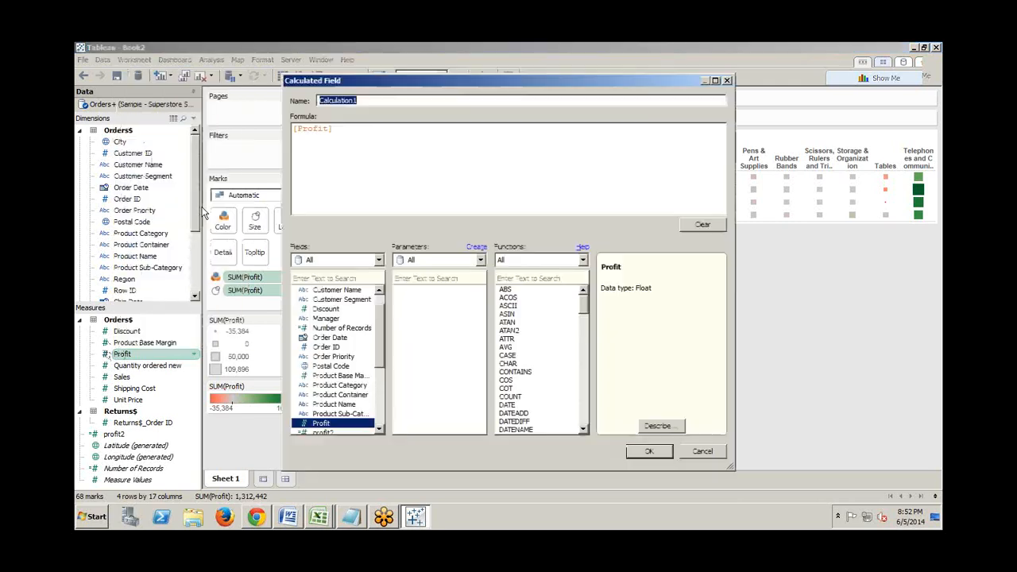
{"action": "left_click", "coordinate": [583, 260]}
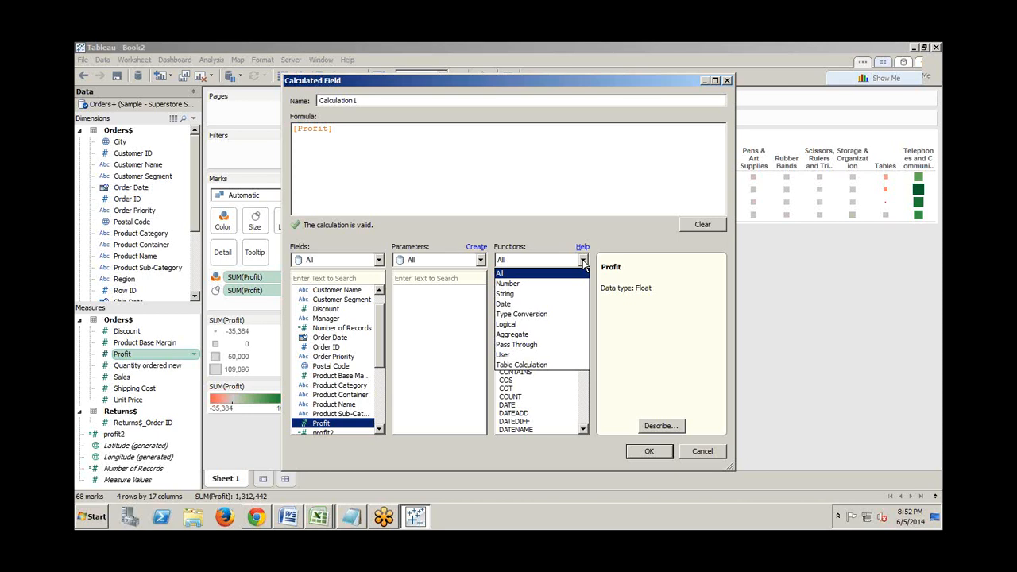
{"action": "left_click", "coordinate": [717, 459]}
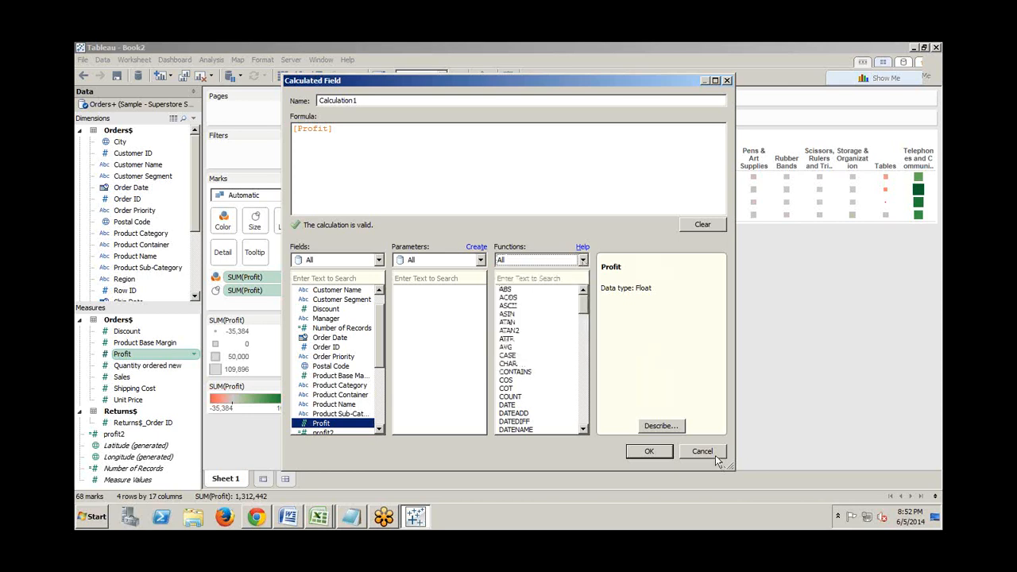
{"action": "left_click", "coordinate": [702, 451]}
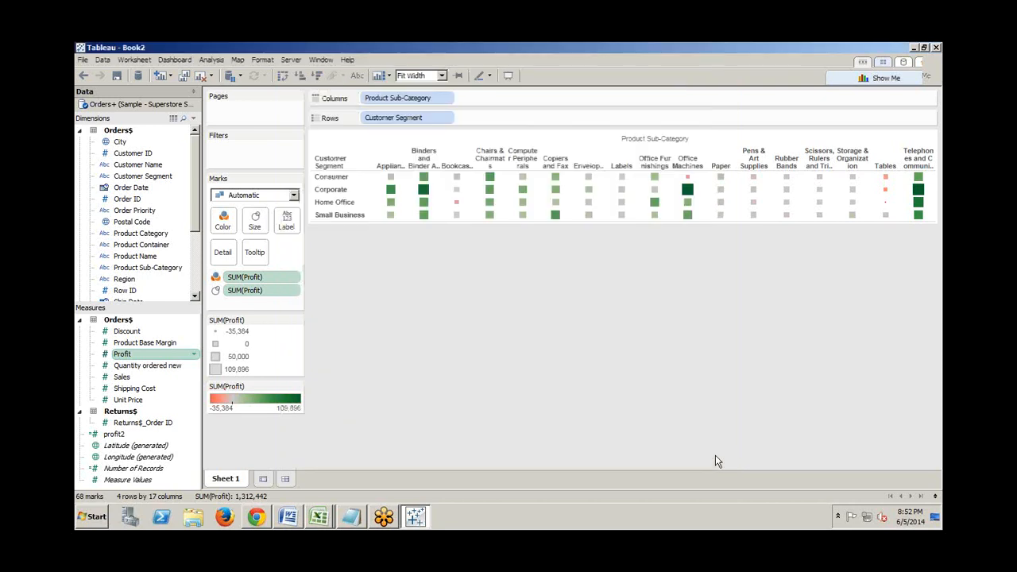